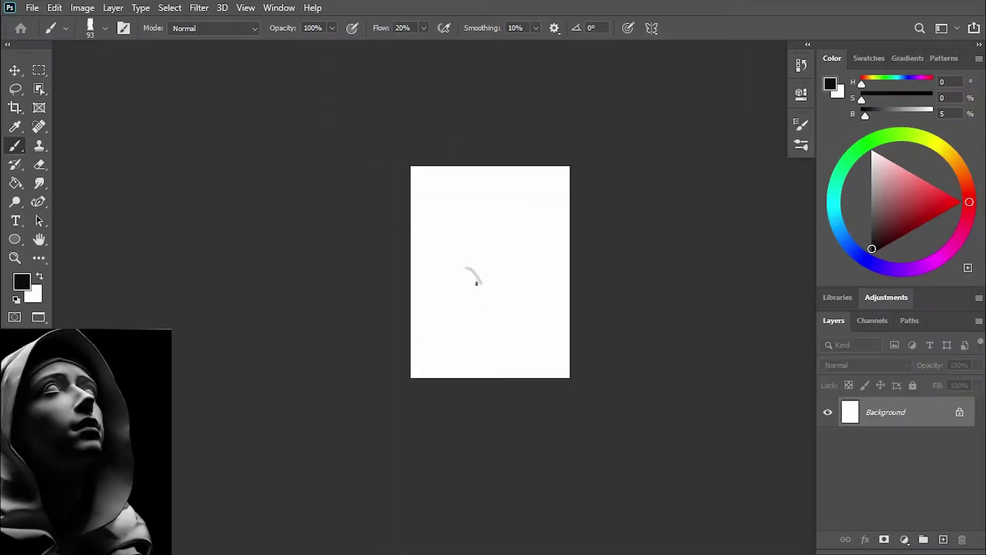
# Step: Brush a soft black wash over the Background layer, leaving a faint lighter haze at upper right
pyautogui.moveTo(474, 280)
pyautogui.mouseDown()
pyautogui.moveTo(442, 414)
pyautogui.moveTo(456, 429)
pyautogui.mouseUp()
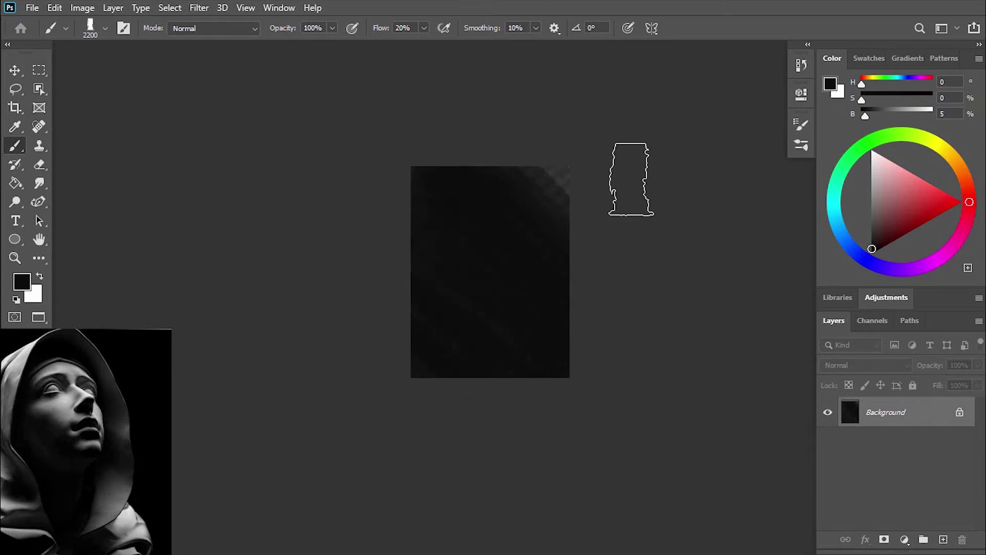
# Step: Add Layer 1 over the background and lay in the first mid-grey strokes of the figure
pyautogui.click(943, 539)
pyautogui.hotkey('ctrl', '0')
pyautogui.click(871, 206)
pyautogui.press('[')
pyautogui.press('[')
pyautogui.press('[')
pyautogui.moveTo(451, 176)
pyautogui.mouseDown()
pyautogui.moveTo(478, 182)
pyautogui.moveTo(489, 211)
pyautogui.moveTo(462, 260)
pyautogui.moveTo(503, 328)
pyautogui.mouseUp()
# Step: Rough in more grey strokes around the figure and erase back part of the left strand
pyautogui.press('[')
pyautogui.moveTo(437, 288)
pyautogui.mouseDown()
pyautogui.moveTo(405, 154)
pyautogui.moveTo(328, 256)
pyautogui.moveTo(355, 421)
pyautogui.mouseUp()
pyautogui.moveTo(544, 401); pyautogui.dragTo(583, 528)
pyautogui.moveTo(529, 442); pyautogui.dragTo(606, 529)
pyautogui.press('e')
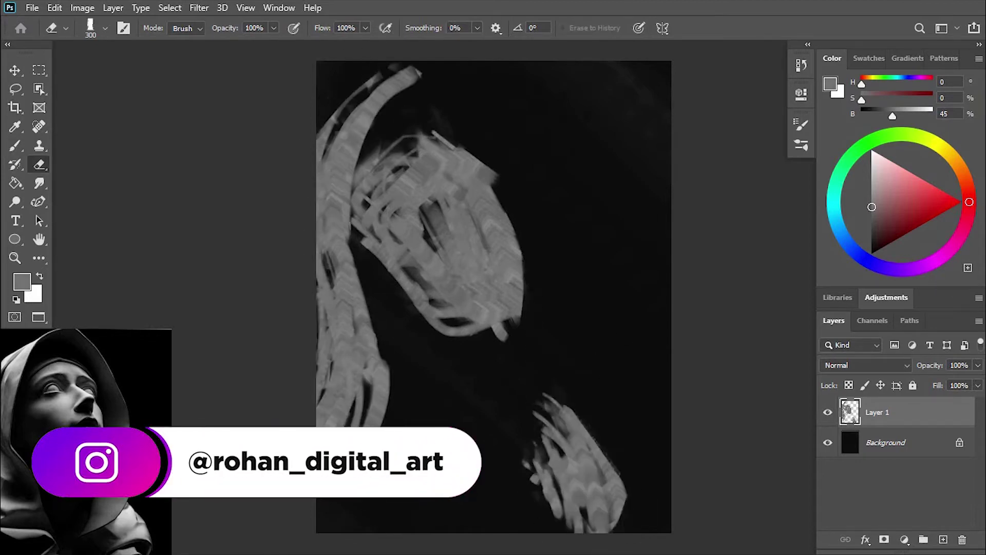
pyautogui.moveTo(360, 149); pyautogui.dragTo(369, 380)
pyautogui.press('b')
# Step: Paint the hood's large curve with a textured brush and add light edge lines along it
pyautogui.click(801, 146)
pyautogui.click(738, 220)
pyautogui.keyDown('alt'); pyautogui.click(456, 203); pyautogui.keyUp('alt')
pyautogui.moveTo(427, 83); pyautogui.dragTo(556, 260)
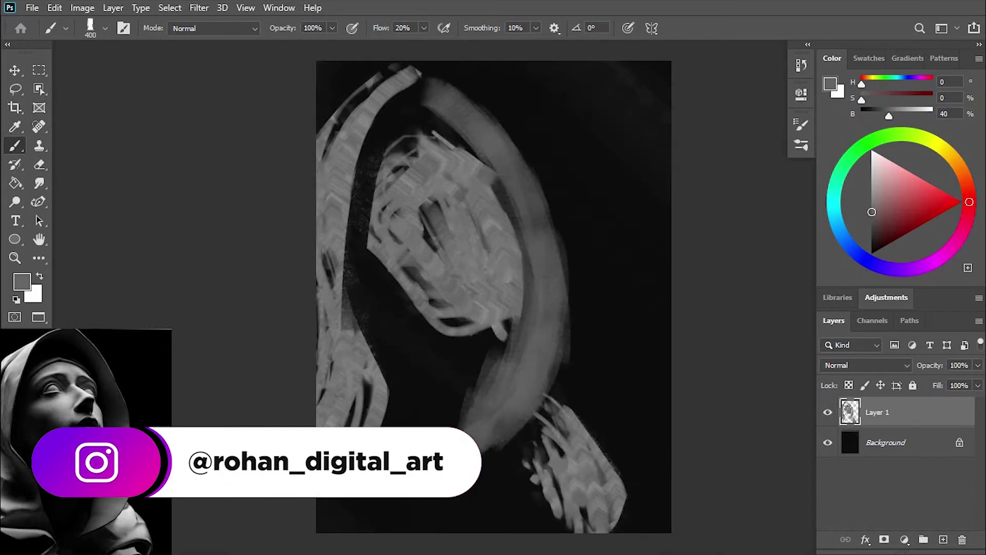
pyautogui.moveTo(432, 133); pyautogui.dragTo(514, 359)
pyautogui.keyDown('alt'); pyautogui.click(508, 102); pyautogui.keyUp('alt')
pyautogui.press('[')
pyautogui.press('[')
pyautogui.press('[')
pyautogui.moveTo(426, 66); pyautogui.dragTo(565, 462)
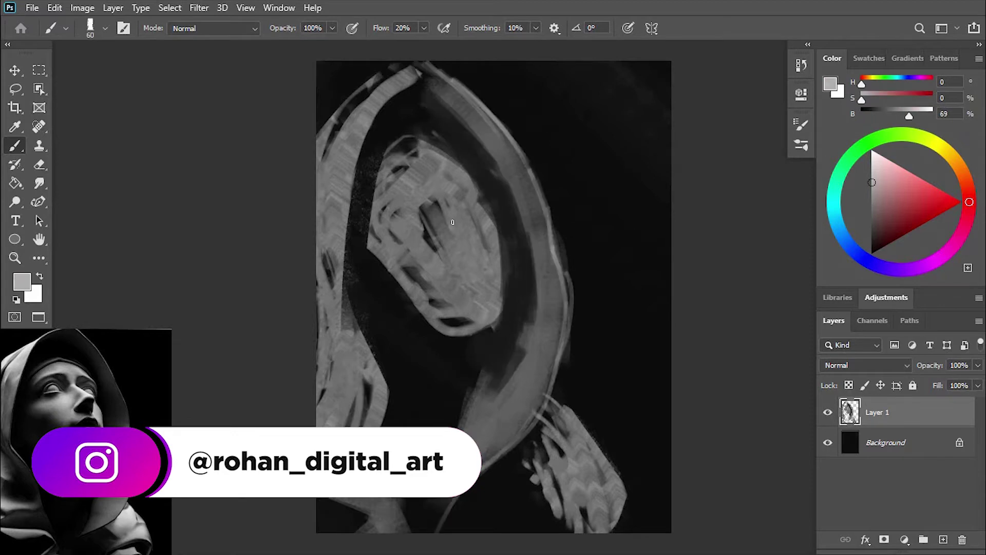
# Step: Shade the face and hood in dark tones and repaint the hood curve in darker grey
pyautogui.keyDown('alt'); pyautogui.click(452, 222); pyautogui.keyUp('alt')
pyautogui.press(']')
pyautogui.press(']')
pyautogui.press(']')
pyautogui.moveTo(401, 195)
pyautogui.mouseDown()
pyautogui.moveTo(437, 324)
pyautogui.moveTo(456, 236)
pyautogui.moveTo(357, 187)
pyautogui.moveTo(489, 121)
pyautogui.moveTo(535, 390)
pyautogui.mouseUp()
pyautogui.keyDown('alt'); pyautogui.click(488, 122); pyautogui.keyUp('alt')
pyautogui.press(']')
pyautogui.press(']')
pyautogui.moveTo(509, 154)
pyautogui.mouseDown()
pyautogui.moveTo(369, 282)
pyautogui.moveTo(493, 343)
pyautogui.moveTo(433, 495)
pyautogui.moveTo(548, 475)
pyautogui.moveTo(591, 441)
pyautogui.mouseUp()
# Step: Paint the shoulder and left side of the hood in lighter grey with a large brush
pyautogui.keyDown('alt'); pyautogui.click(418, 236); pyautogui.keyUp('alt')
pyautogui.press(']')
pyautogui.press(']')
pyautogui.press(']')
pyautogui.moveTo(328, 154)
pyautogui.mouseDown()
pyautogui.moveTo(383, 77)
pyautogui.moveTo(319, 440)
pyautogui.mouseUp()
pyautogui.press(']')
pyautogui.moveTo(329, 287); pyautogui.dragTo(365, 510)
pyautogui.moveTo(887, 116)
pyautogui.mouseDown()
pyautogui.moveTo(896, 116)
pyautogui.moveTo(872, 116)
pyautogui.mouseUp()
# Step: Shade the left hood, forehead, robe and eye area with darker strokes
pyautogui.press('[')
pyautogui.press('[')
pyautogui.press('[')
pyautogui.moveTo(360, 303); pyautogui.dragTo(334, 421)
pyautogui.moveTo(444, 121); pyautogui.dragTo(390, 226)
pyautogui.moveTo(391, 308); pyautogui.dragTo(370, 421)
pyautogui.moveTo(411, 212)
pyautogui.mouseDown()
pyautogui.moveTo(392, 216)
pyautogui.moveTo(414, 201)
pyautogui.mouseUp()
# Step: Highlight the eye sockets and repaint the forehead and nose in light grey
pyautogui.keyDown('alt'); pyautogui.click(392, 216); pyautogui.keyUp('alt')
pyautogui.moveTo(466, 200); pyautogui.dragTo(483, 195)
pyautogui.keyDown('alt'); pyautogui.click(475, 219); pyautogui.keyUp('alt')
pyautogui.press(']')
pyautogui.press(']')
pyautogui.press(']')
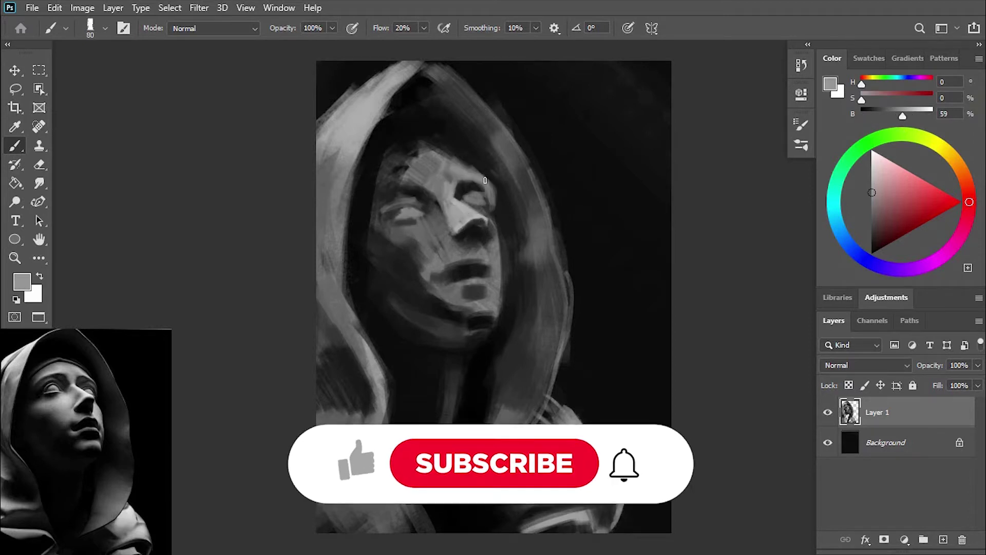
pyautogui.moveTo(437, 155)
pyautogui.mouseDown()
pyautogui.moveTo(461, 219)
pyautogui.moveTo(508, 284)
pyautogui.moveTo(514, 235)
pyautogui.mouseUp()
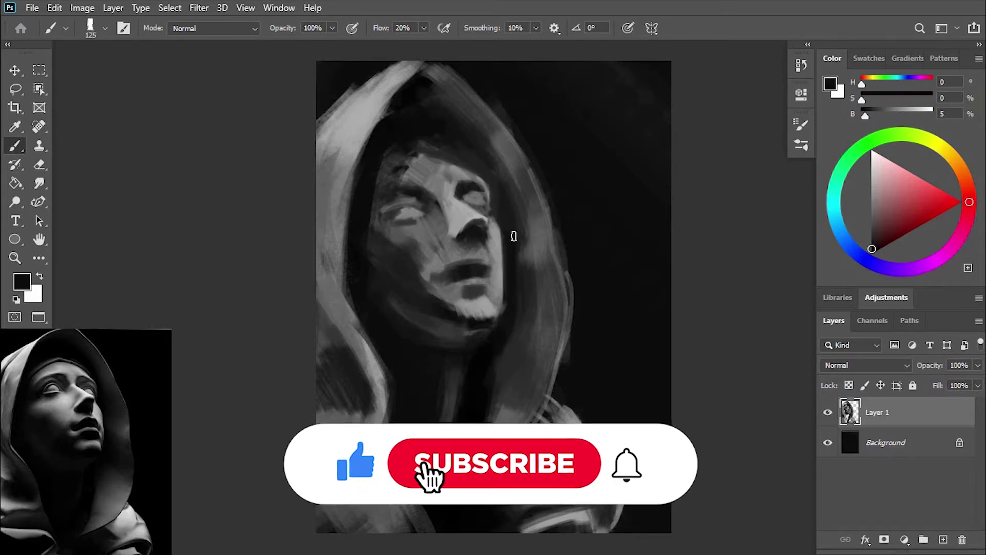
# Step: Brighten the nose, cheeks, forehead, mouth and chin with lighter greys
pyautogui.keyDown('alt'); pyautogui.click(514, 235); pyautogui.keyUp('alt')
pyautogui.moveTo(390, 210)
pyautogui.mouseDown()
pyautogui.moveTo(466, 204)
pyautogui.moveTo(406, 165)
pyautogui.mouseUp()
pyautogui.press(']')
pyautogui.press(']')
pyautogui.press(']')
pyautogui.moveTo(437, 267); pyautogui.dragTo(506, 256)
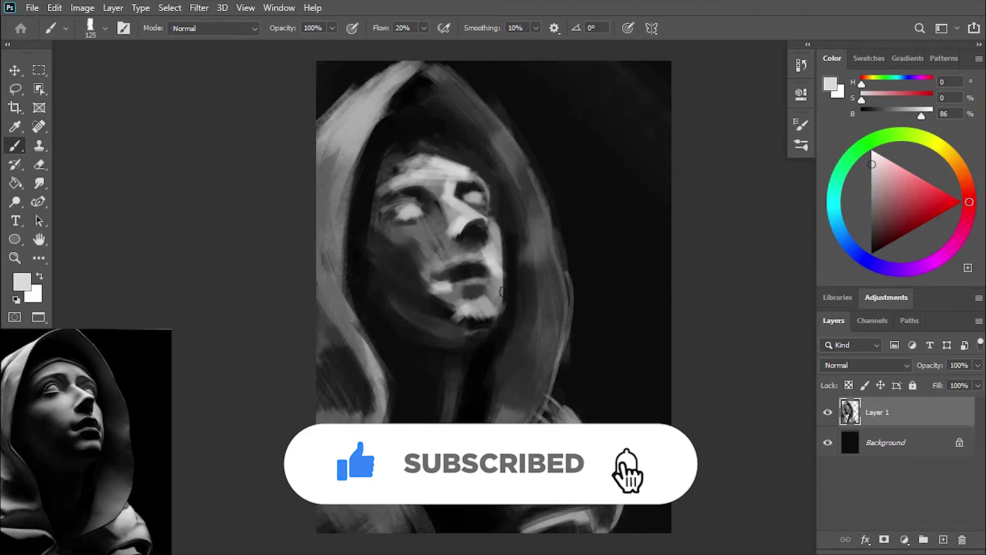
pyautogui.moveTo(434, 316); pyautogui.dragTo(462, 303)
pyautogui.keyDown('alt'); pyautogui.click(462, 303); pyautogui.keyUp('alt')
pyautogui.moveTo(401, 206)
pyautogui.mouseDown()
pyautogui.moveTo(413, 256)
pyautogui.moveTo(400, 243)
pyautogui.mouseUp()
pyautogui.keyDown('alt'); pyautogui.click(399, 243); pyautogui.keyUp('alt')
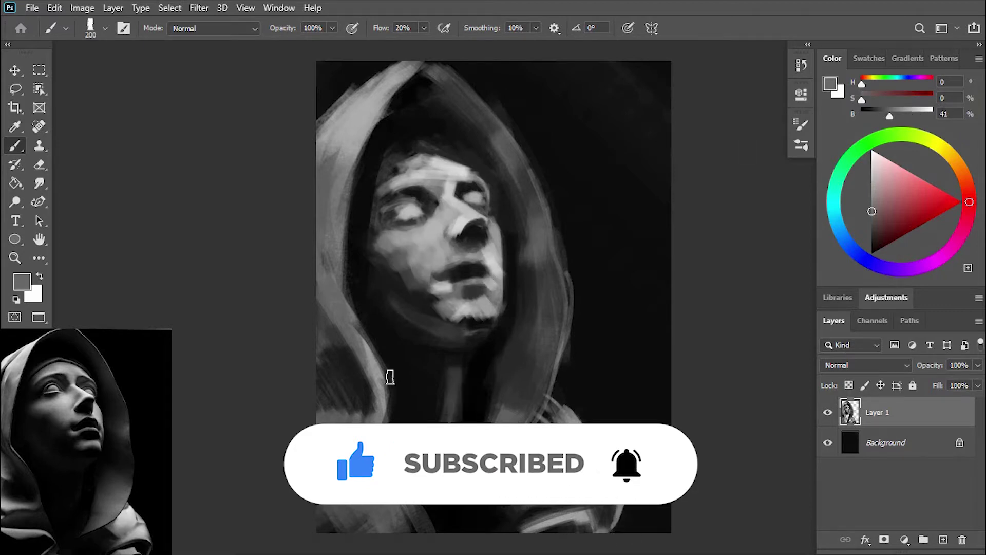
# Step: Reshape the jaw and hood outline with Liquify Forward Warp, then undo the result
pyautogui.hotkey('ctrl', 'shift', 'x')
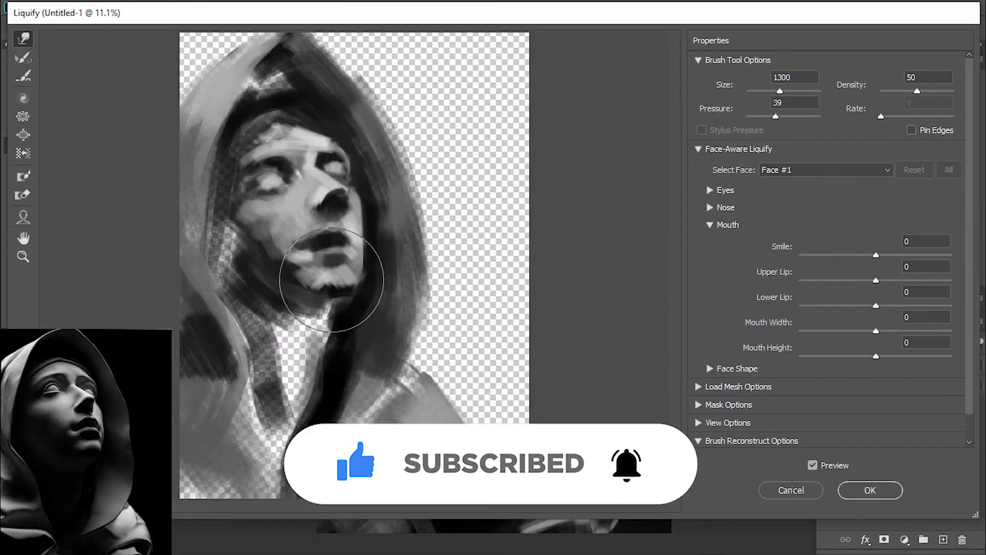
pyautogui.moveTo(360, 245); pyautogui.dragTo(308, 154)
pyautogui.press(']')
pyautogui.press(']')
pyautogui.press(']')
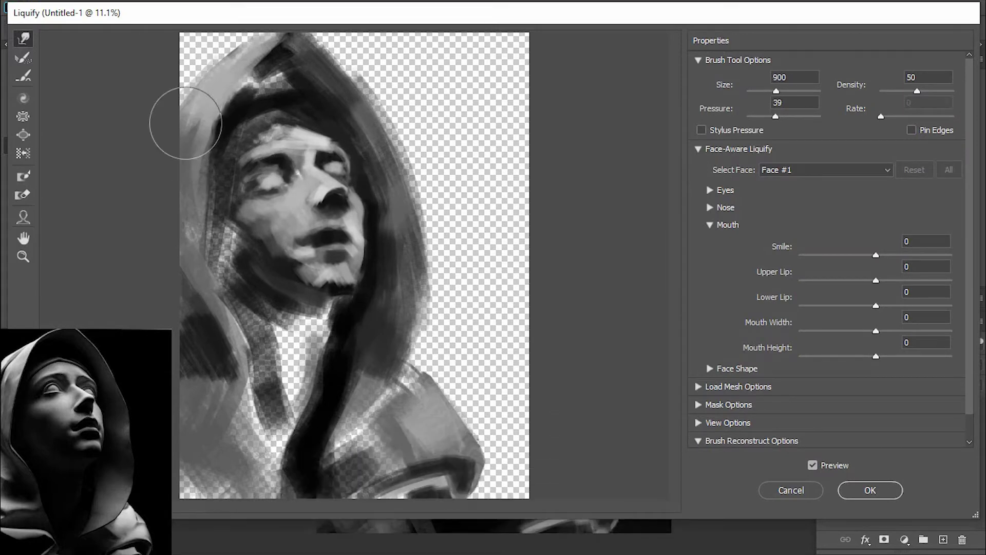
pyautogui.moveTo(187, 122); pyautogui.dragTo(287, 77)
pyautogui.moveTo(425, 273); pyautogui.dragTo(400, 411)
pyautogui.click(869, 490)
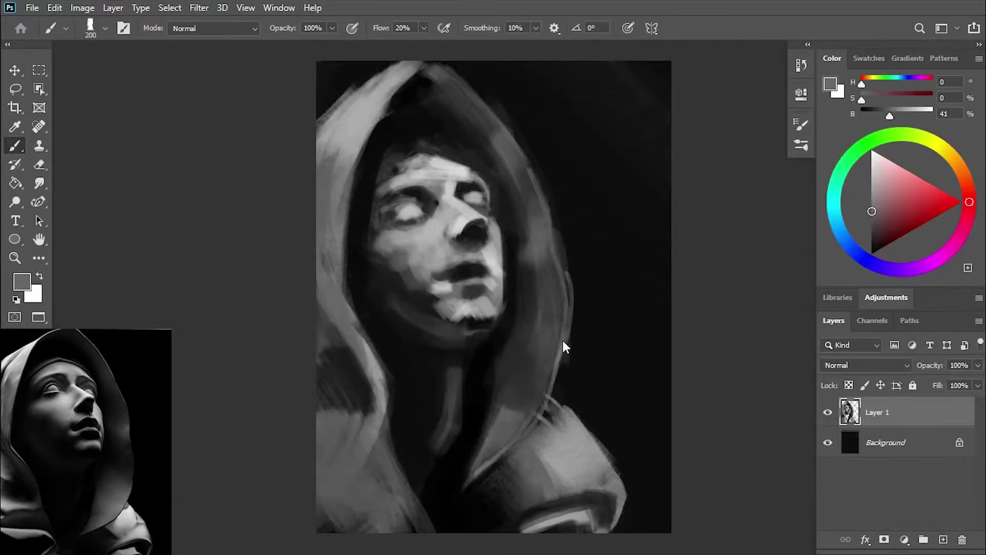
pyautogui.hotkey('ctrl', 'z')
# Step: Smudge the light streak below the chin and confirm the reshaped face and hood
pyautogui.keyDown('alt'); pyautogui.click(463, 205); pyautogui.keyUp('alt')
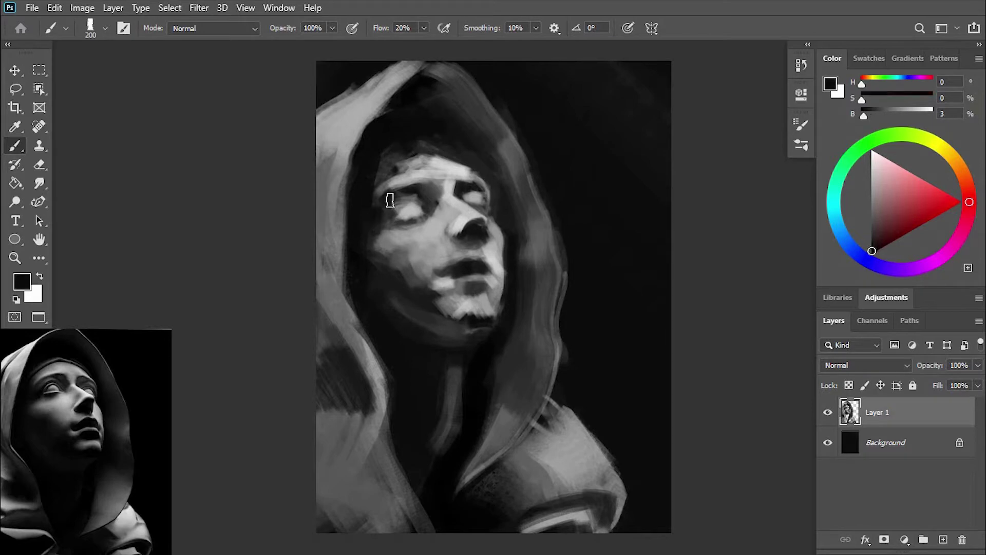
pyautogui.keyDown('alt'); pyautogui.click(534, 334); pyautogui.keyUp('alt')
pyautogui.click(39, 183)
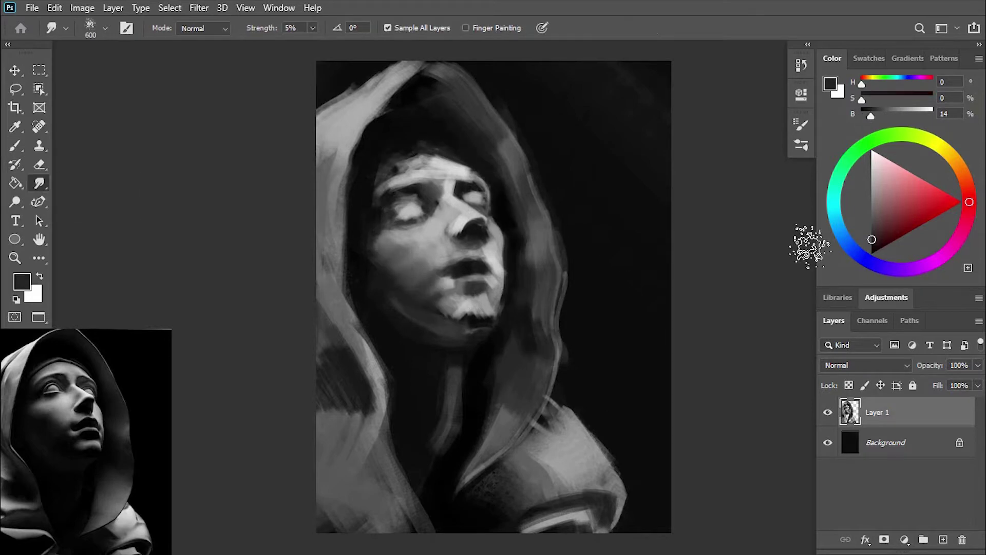
pyautogui.moveTo(448, 405)
pyautogui.mouseDown()
pyautogui.moveTo(434, 442)
pyautogui.moveTo(454, 543)
pyautogui.mouseUp()
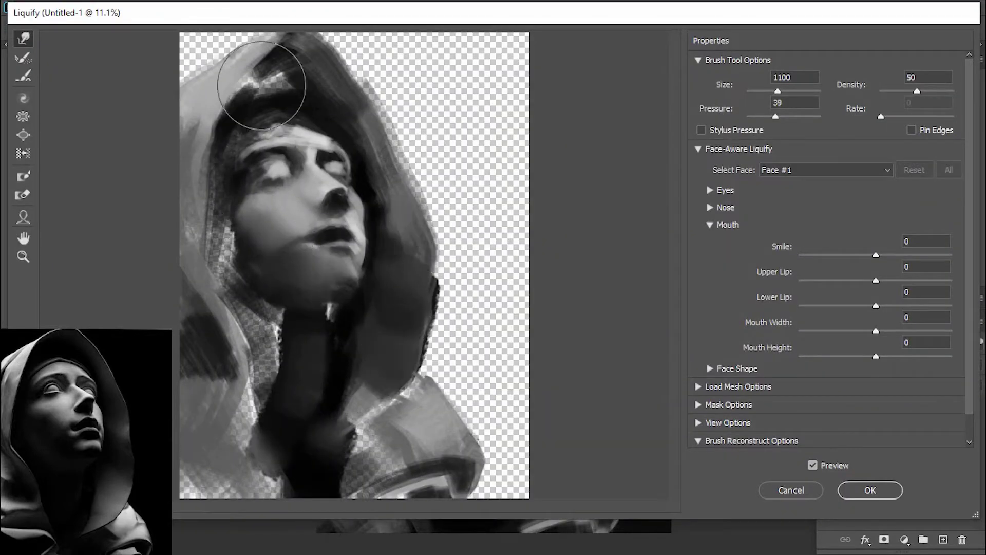
pyautogui.click(878, 492)
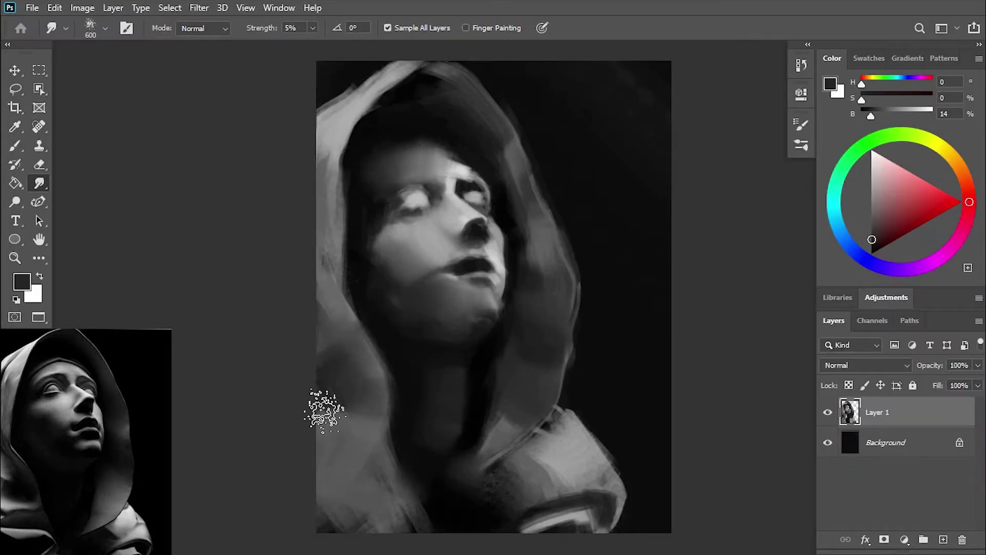
# Step: Smudge-blend the hood's right edge, the chin and neck, and the top of the hood
pyautogui.press('[')
pyautogui.press('[')
pyautogui.press('[')
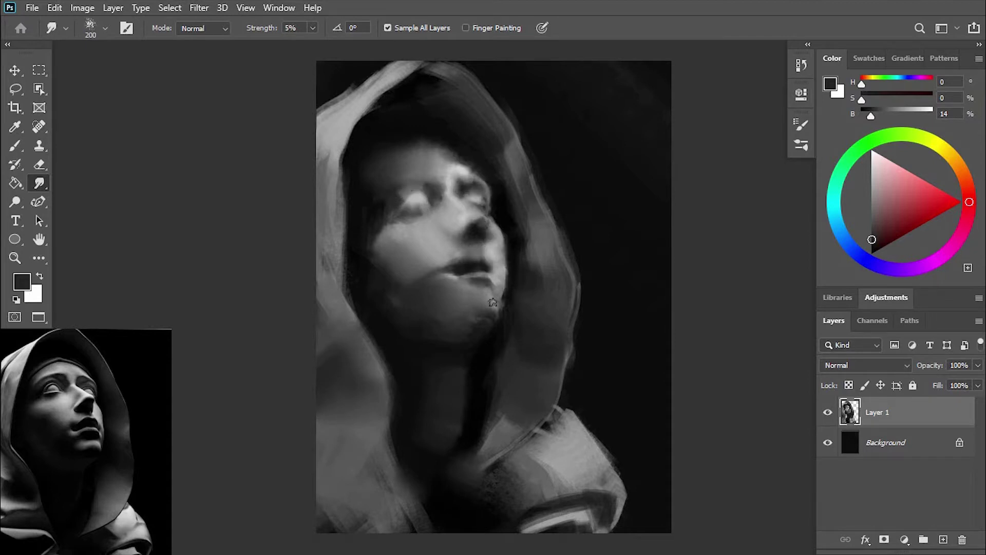
pyautogui.press(']')
pyautogui.press(']')
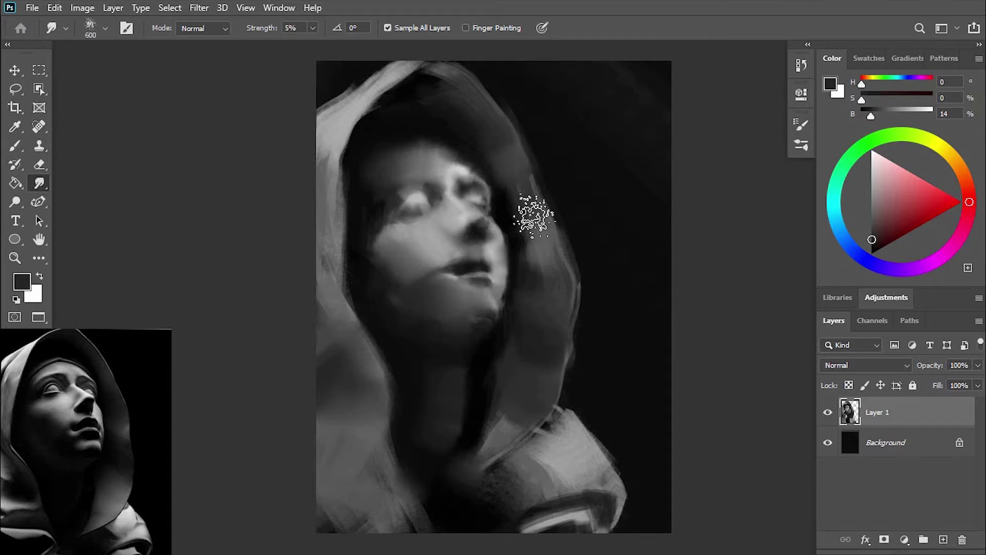
pyautogui.moveTo(534, 216); pyautogui.dragTo(524, 290)
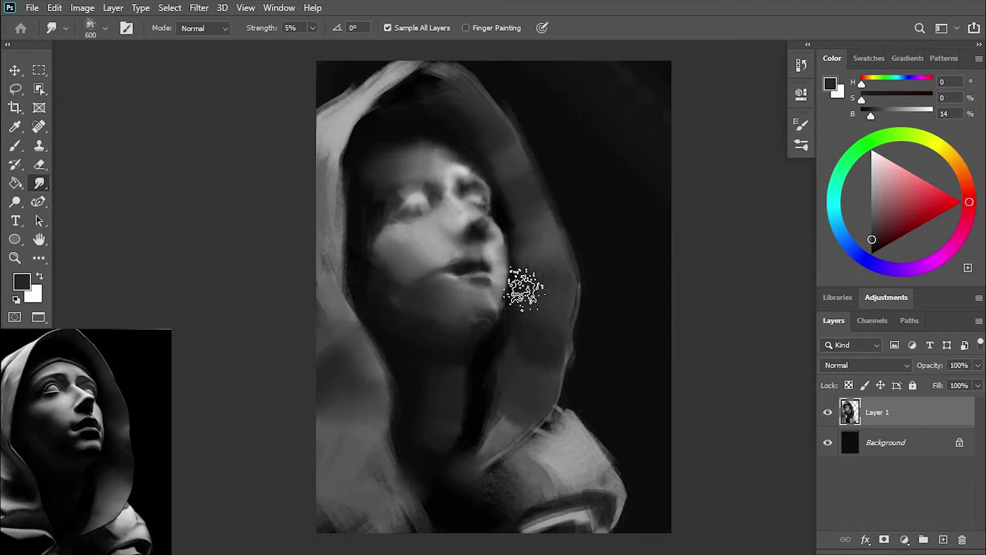
pyautogui.moveTo(433, 290); pyautogui.dragTo(481, 455)
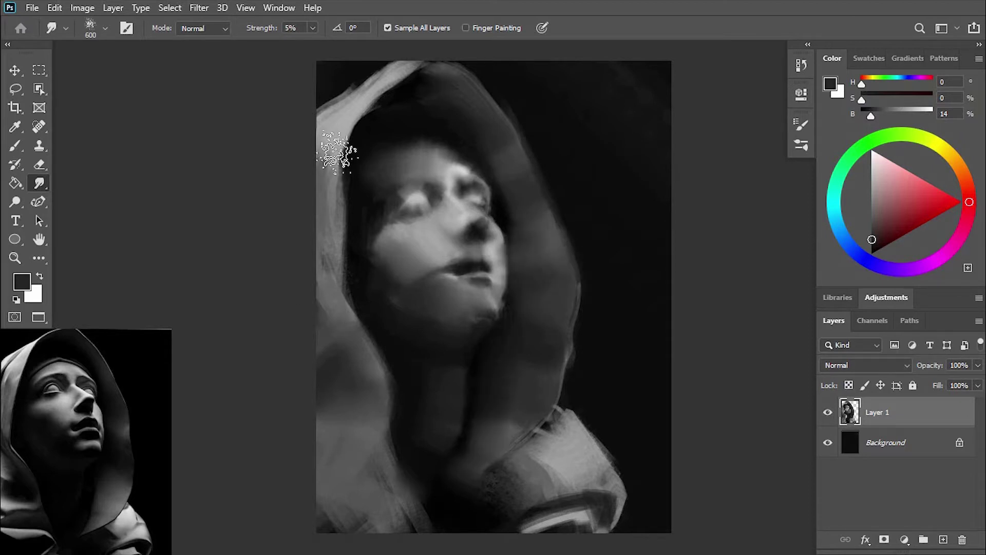
pyautogui.moveTo(336, 152)
pyautogui.mouseDown()
pyautogui.moveTo(374, 316)
pyautogui.moveTo(398, 296)
pyautogui.mouseUp()
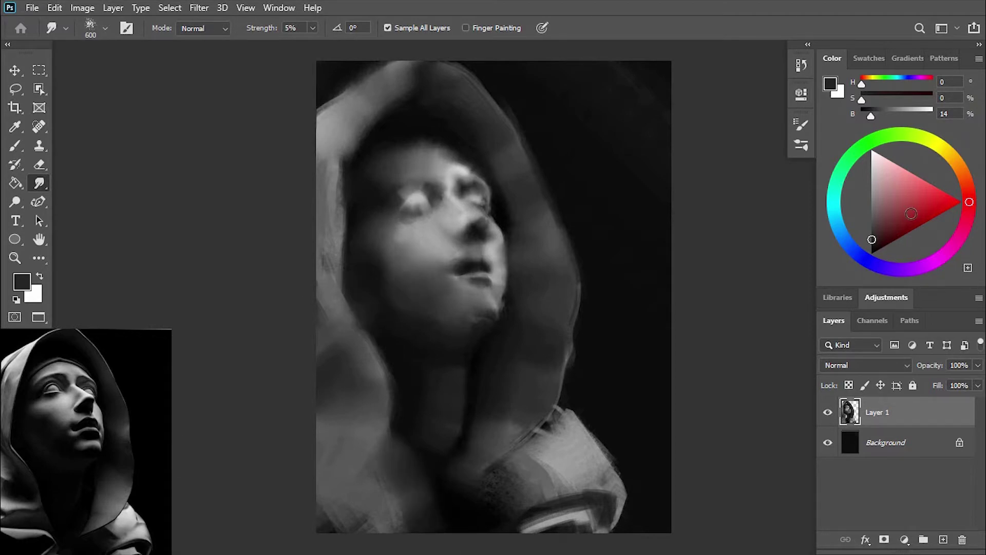
# Step: Highlight the lip, chin, shoulder folds and top of the hood in near-white
pyautogui.press('b')
pyautogui.click(901, 114)
pyautogui.keyDown('alt'); pyautogui.click(453, 205); pyautogui.keyUp('alt')
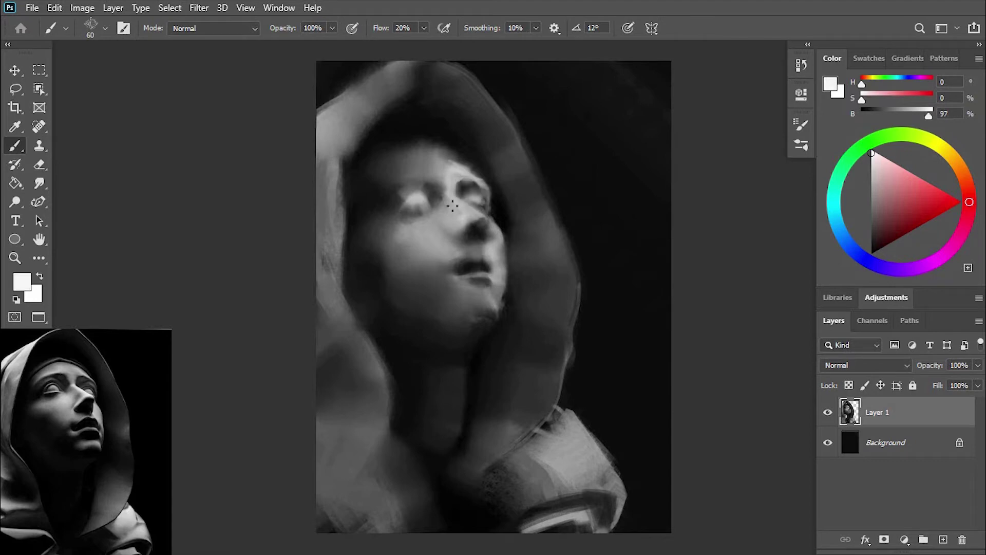
pyautogui.moveTo(453, 281); pyautogui.dragTo(493, 305)
pyautogui.moveTo(524, 463); pyautogui.dragTo(596, 426)
pyautogui.moveTo(319, 524); pyautogui.dragTo(426, 493)
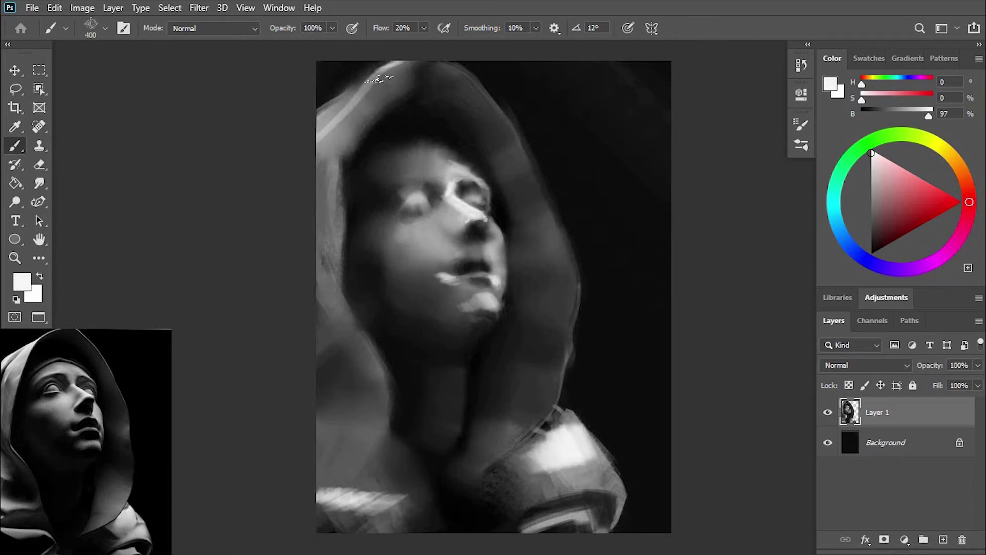
pyautogui.moveTo(405, 62); pyautogui.dragTo(323, 154)
pyautogui.moveTo(319, 390); pyautogui.dragTo(370, 447)
pyautogui.moveTo(411, 67); pyautogui.dragTo(317, 272)
# Step: Darken the left hood interior, right shoulder and neck with near-black
pyautogui.keyDown('alt'); pyautogui.click(333, 128); pyautogui.keyUp('alt')
pyautogui.press(']')
pyautogui.press(']')
pyautogui.press(']')
pyautogui.moveTo(318, 87); pyautogui.dragTo(355, 180)
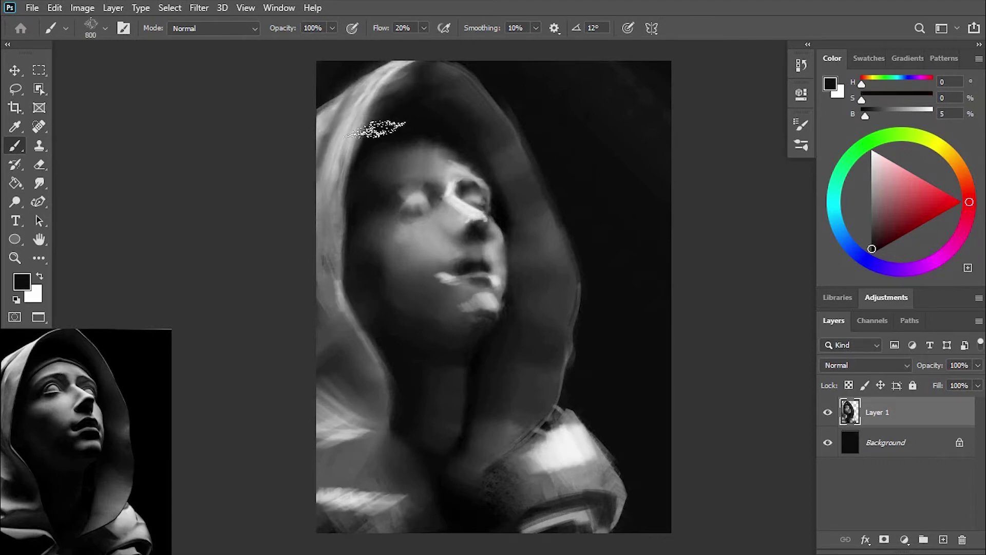
pyautogui.moveTo(355, 87); pyautogui.dragTo(391, 206)
pyautogui.moveTo(329, 185); pyautogui.dragTo(380, 359)
pyautogui.moveTo(472, 505); pyautogui.dragTo(570, 460)
pyautogui.moveTo(529, 501); pyautogui.dragTo(622, 480)
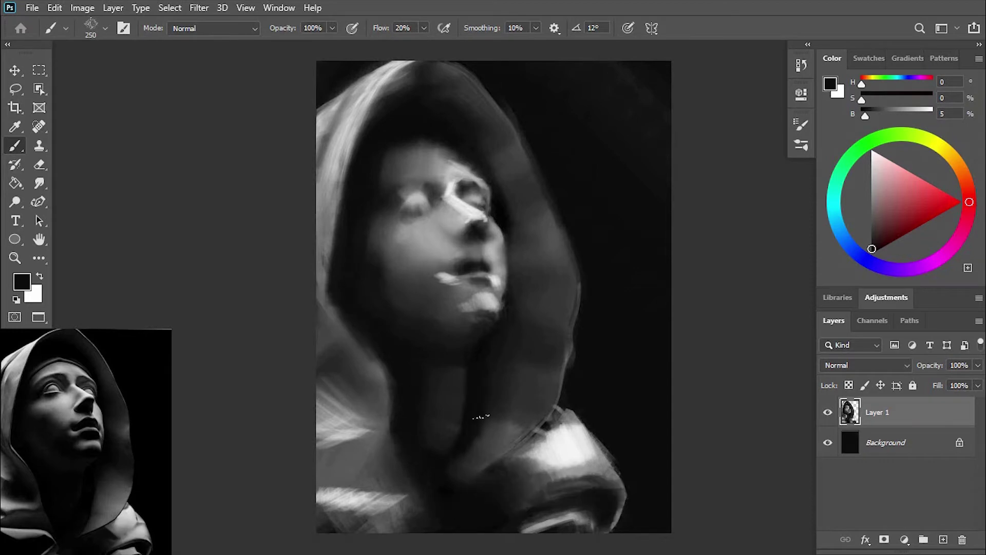
# Step: Shade under the chin and beside the nose, then brighten the brow line and forehead
pyautogui.press('[')
pyautogui.press('[')
pyautogui.press('[')
pyautogui.moveTo(428, 372); pyautogui.dragTo(472, 462)
pyautogui.moveTo(436, 321); pyautogui.dragTo(490, 280)
pyautogui.moveTo(480, 221); pyautogui.dragTo(487, 241)
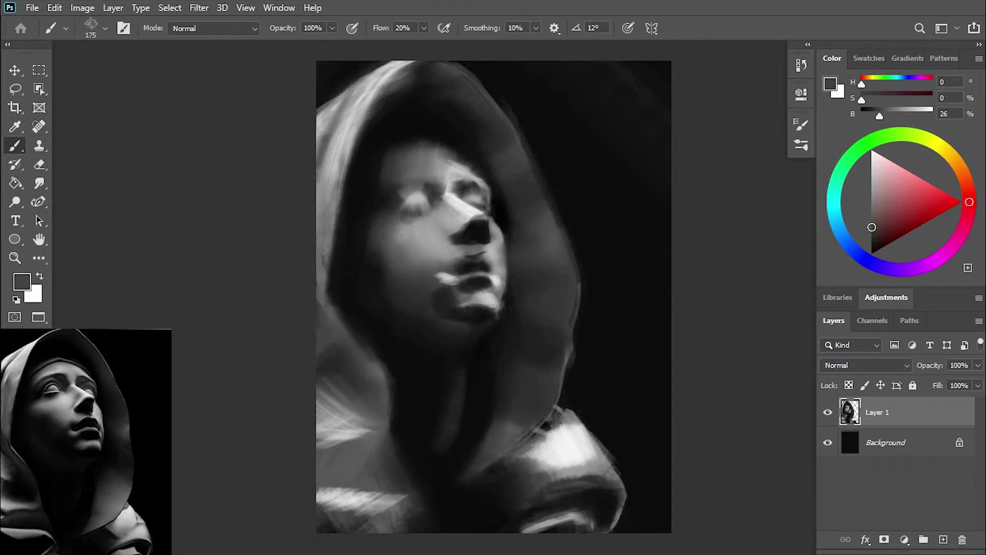
pyautogui.press('[')
pyautogui.press('[')
pyautogui.press('[')
pyautogui.keyDown('alt'); pyautogui.click(457, 170); pyautogui.keyUp('alt')
pyautogui.moveTo(389, 178)
pyautogui.mouseDown()
pyautogui.moveTo(472, 154)
pyautogui.moveTo(447, 146)
pyautogui.mouseUp()
# Step: Darken the brow with black and the cheek and lip area with dark grey
pyautogui.press('[')
pyautogui.press('[')
pyautogui.press('[')
pyautogui.keyDown('alt'); pyautogui.click(430, 154); pyautogui.keyUp('alt')
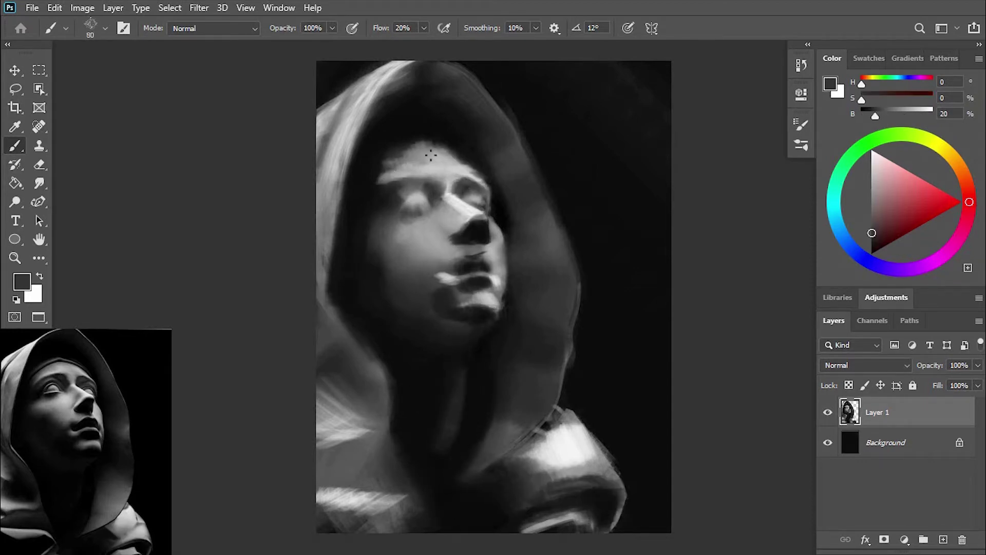
pyautogui.press('d')
pyautogui.press(']')
pyautogui.press(']')
pyautogui.press(']')
pyautogui.moveTo(365, 182); pyautogui.dragTo(427, 179)
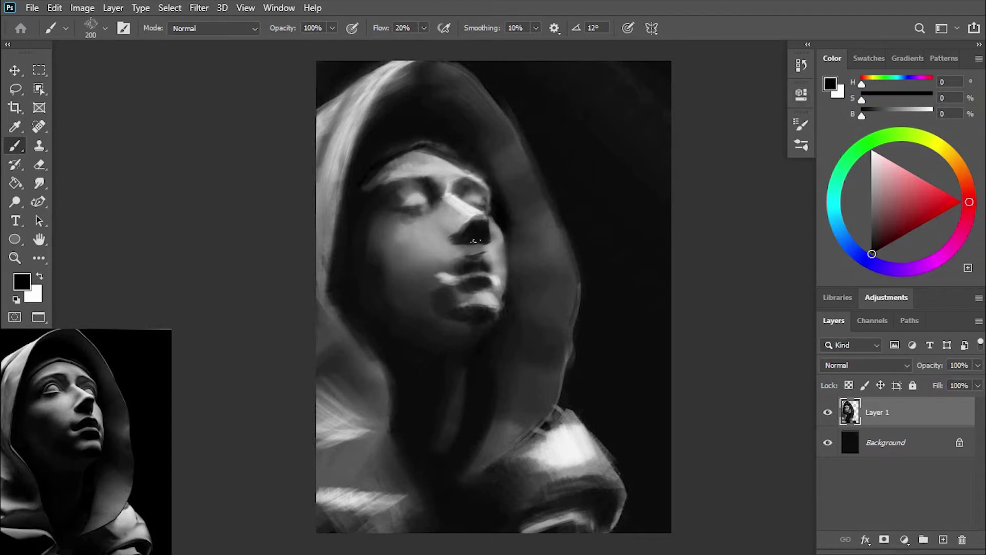
pyautogui.press(']')
pyautogui.press(']')
pyautogui.moveTo(378, 252)
pyautogui.mouseDown()
pyautogui.moveTo(462, 308)
pyautogui.moveTo(447, 287)
pyautogui.mouseUp()
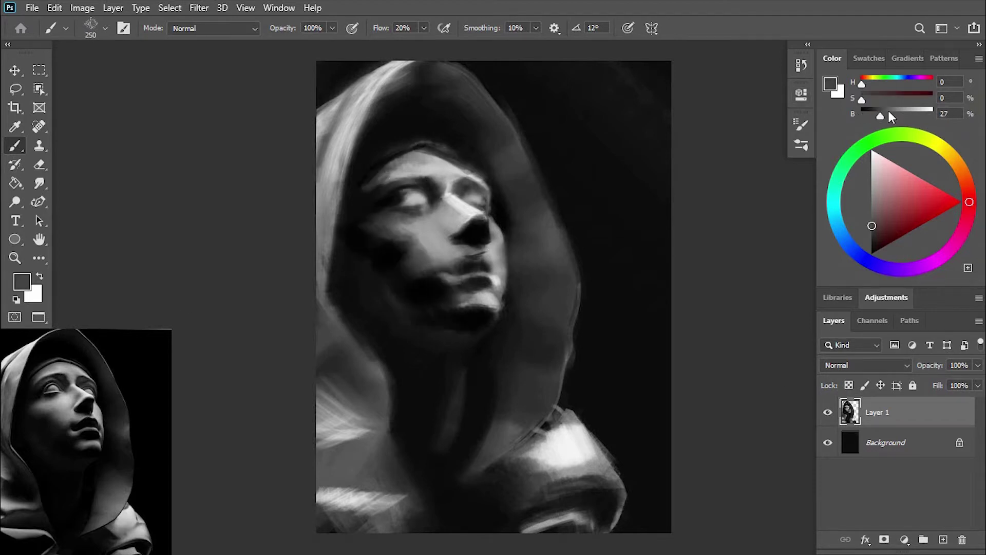
pyautogui.moveTo(889, 110); pyautogui.dragTo(867, 117)
# Step: Deepen shadows on both cheeks, the hood above the brow, the lower-left hood and neck
pyautogui.moveTo(359, 233); pyautogui.dragTo(426, 278)
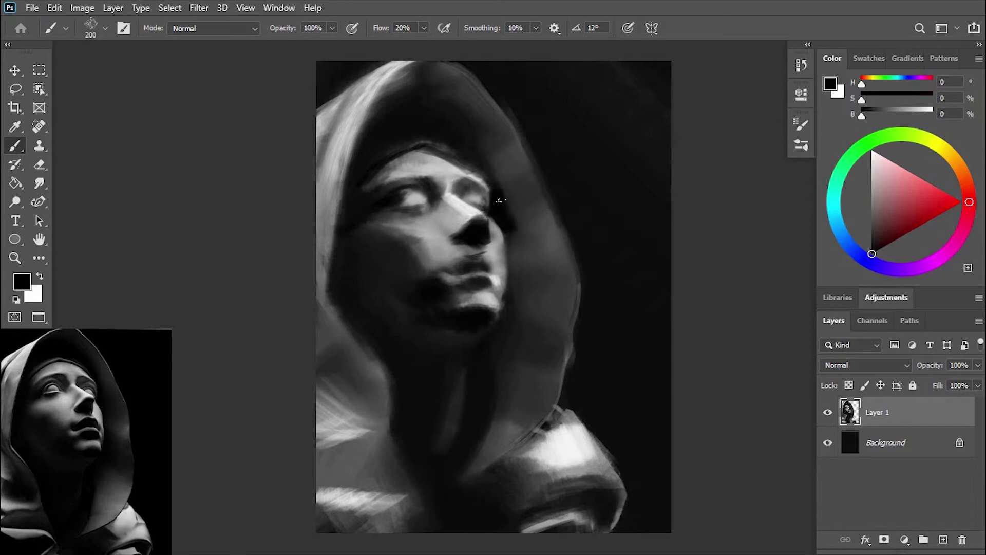
pyautogui.press(']')
pyautogui.moveTo(500, 201); pyautogui.dragTo(516, 318)
pyautogui.moveTo(403, 132)
pyautogui.mouseDown()
pyautogui.moveTo(493, 169)
pyautogui.moveTo(528, 293)
pyautogui.moveTo(513, 370)
pyautogui.mouseUp()
pyautogui.moveTo(339, 196); pyautogui.dragTo(375, 390)
pyautogui.moveTo(434, 440); pyautogui.dragTo(478, 434)
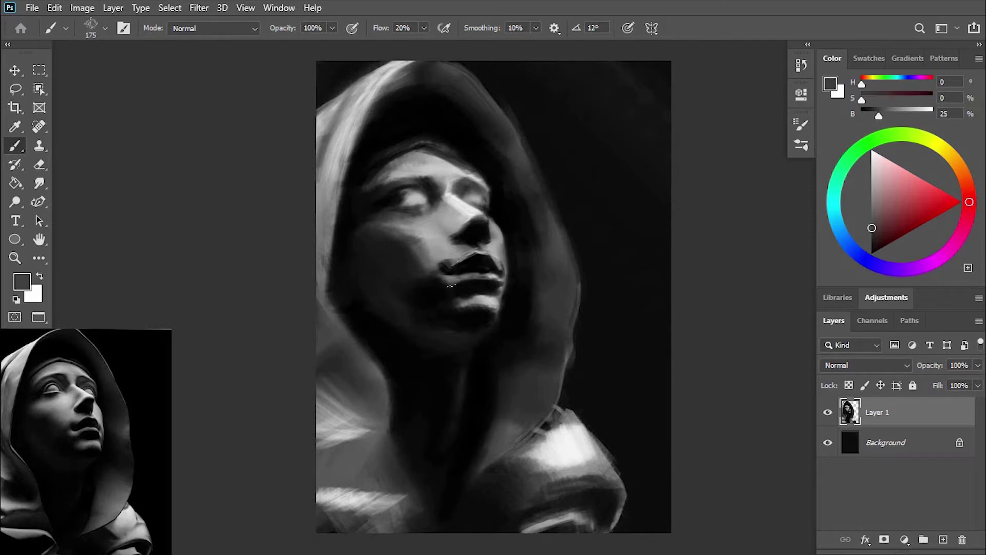
# Step: Soften the upper lip edge with a small mid-grey brush
pyautogui.keyDown('alt'); pyautogui.click(501, 290); pyautogui.keyUp('alt')
pyautogui.press('[')
pyautogui.press('[')
pyautogui.press('[')
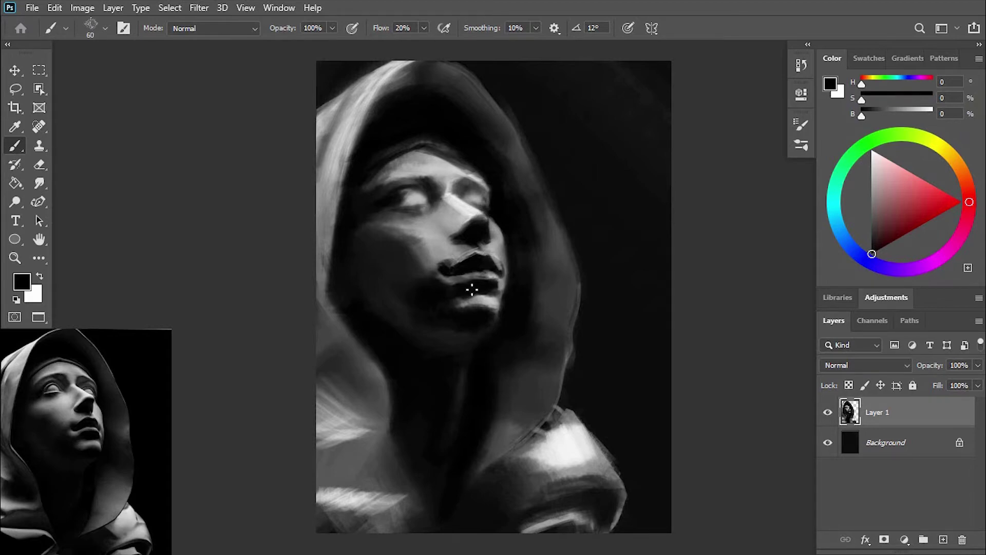
pyautogui.moveTo(471, 290); pyautogui.dragTo(439, 259)
pyautogui.moveTo(912, 115); pyautogui.dragTo(904, 115)
pyautogui.press('[')
pyautogui.press('[')
pyautogui.press('[')
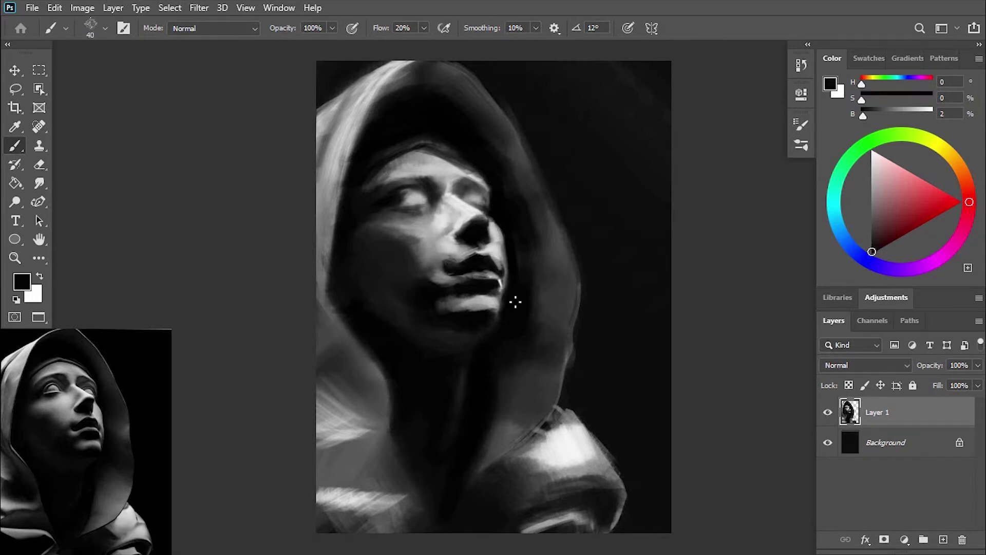
# Step: Repaint the area under the lower lip in near-black
pyautogui.keyDown('alt'); pyautogui.click(488, 293); pyautogui.keyUp('alt')
pyautogui.press(']')
pyautogui.press(']')
pyautogui.press(']')
pyautogui.moveTo(493, 315)
pyautogui.mouseDown()
pyautogui.moveTo(452, 308)
pyautogui.moveTo(419, 286)
pyautogui.mouseUp()
pyautogui.press(']')
pyautogui.press(']')
pyautogui.press(']')
# Step: Lighten the cheek left of the nose and repaint the cheek and jaw tones
pyautogui.keyDown('alt'); pyautogui.click(424, 224); pyautogui.keyUp('alt')
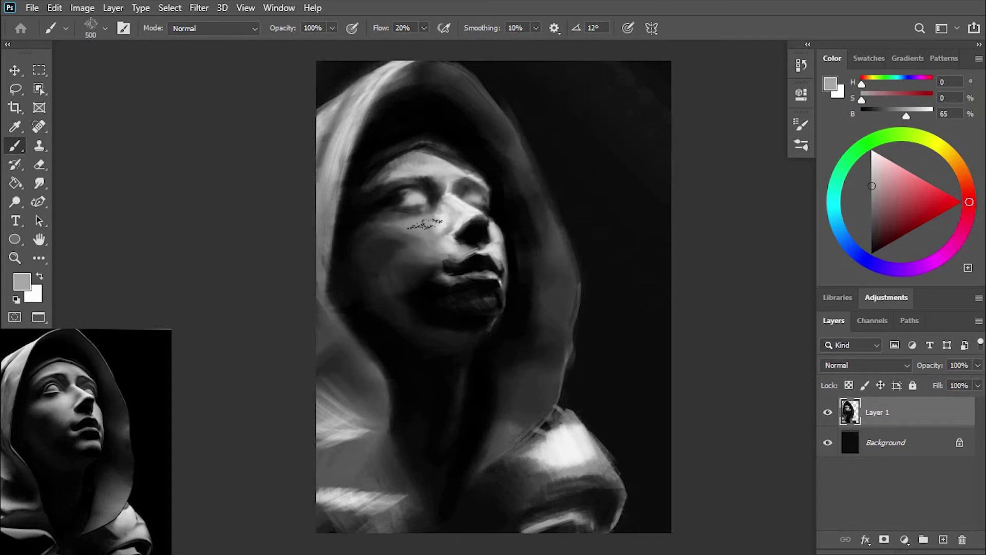
pyautogui.moveTo(424, 224); pyautogui.dragTo(382, 241)
pyautogui.press('[')
pyautogui.press('[')
pyautogui.press('[')
pyautogui.keyDown('alt'); pyautogui.click(413, 184); pyautogui.keyUp('alt')
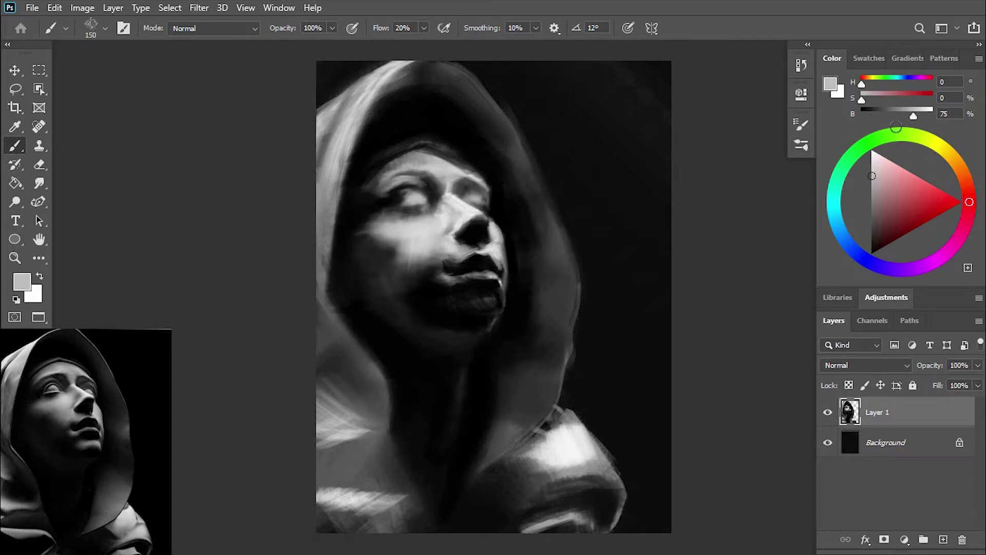
pyautogui.moveTo(434, 354); pyautogui.dragTo(385, 308)
pyautogui.moveTo(385, 254); pyautogui.dragTo(427, 256)
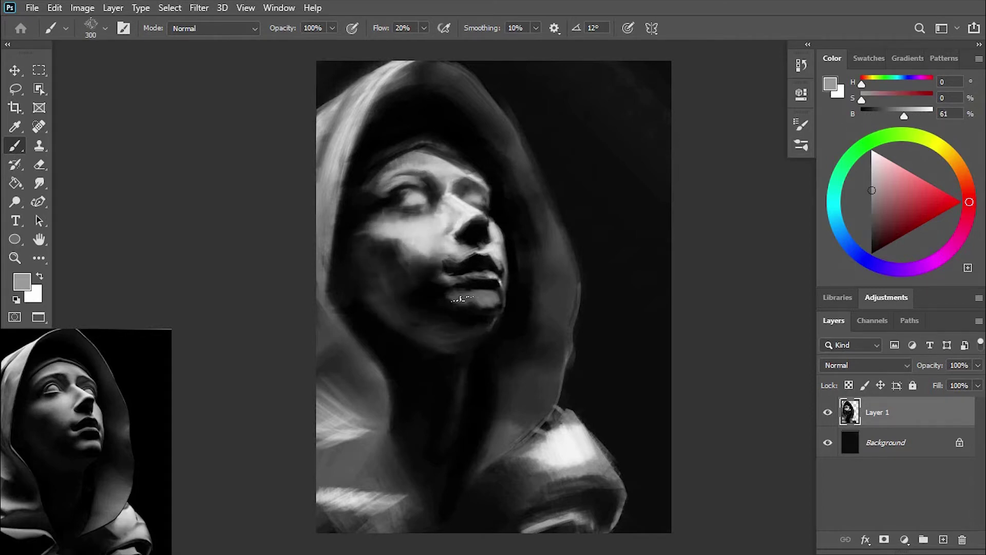
# Step: Paint a white glow over the left eye
pyautogui.press(']')
pyautogui.keyDown('alt'); pyautogui.click(362, 276); pyautogui.keyUp('alt')
pyautogui.press('[')
pyautogui.moveTo(403, 199); pyautogui.dragTo(426, 195)
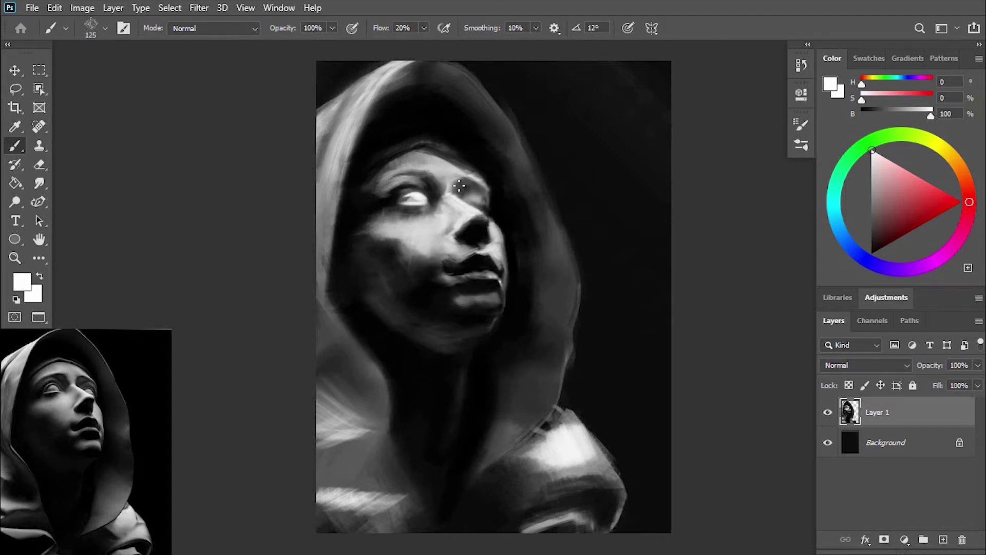
# Step: Darken the bright right shoulder and the lower-left cloth with black
pyautogui.keyDown('alt'); pyautogui.click(455, 239); pyautogui.keyUp('alt')
pyautogui.press(']')
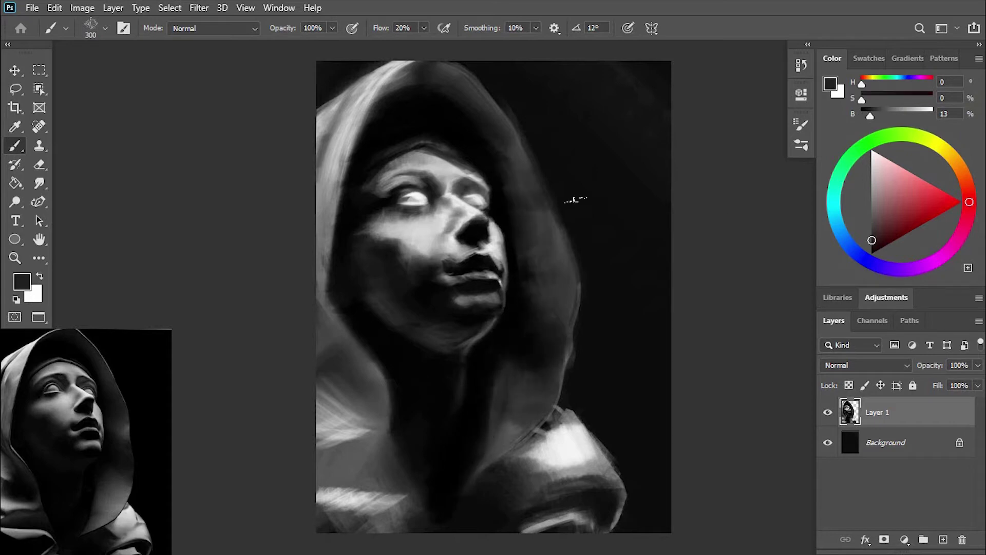
pyautogui.keyDown('alt'); pyautogui.click(465, 99); pyautogui.keyUp('alt')
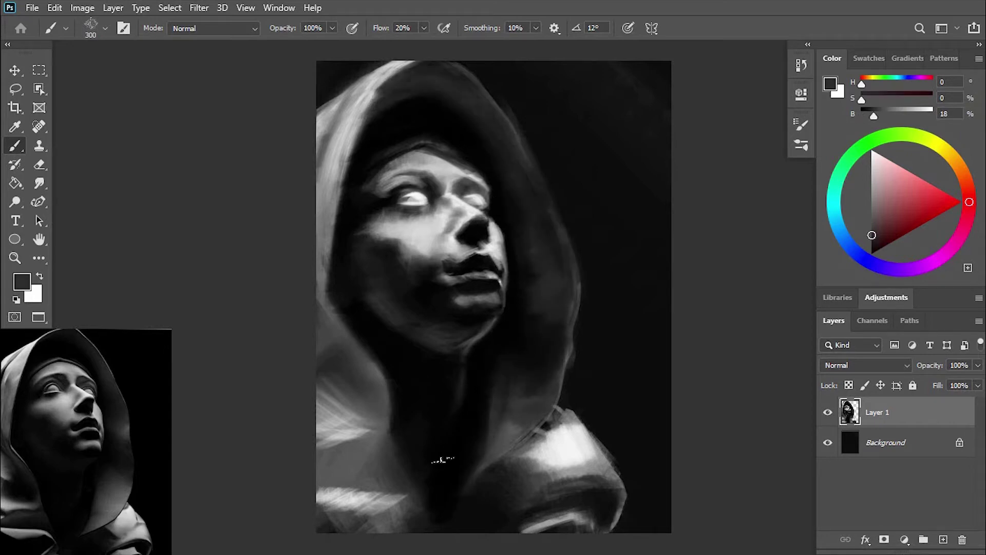
pyautogui.keyDown('alt'); pyautogui.click(439, 459); pyautogui.keyUp('alt')
pyautogui.moveTo(478, 503)
pyautogui.mouseDown()
pyautogui.moveTo(555, 452)
pyautogui.moveTo(611, 493)
pyautogui.mouseUp()
pyautogui.moveTo(405, 514)
pyautogui.mouseDown()
pyautogui.moveTo(316, 478)
pyautogui.moveTo(354, 431)
pyautogui.moveTo(339, 288)
pyautogui.mouseUp()
# Step: Add a thin white highlight along the hood edge and erase its light right edge
pyautogui.keyDown('alt'); pyautogui.click(411, 198); pyautogui.keyUp('alt')
pyautogui.press('[')
pyautogui.press('[')
pyautogui.press('[')
pyautogui.moveTo(346, 326); pyautogui.dragTo(385, 398)
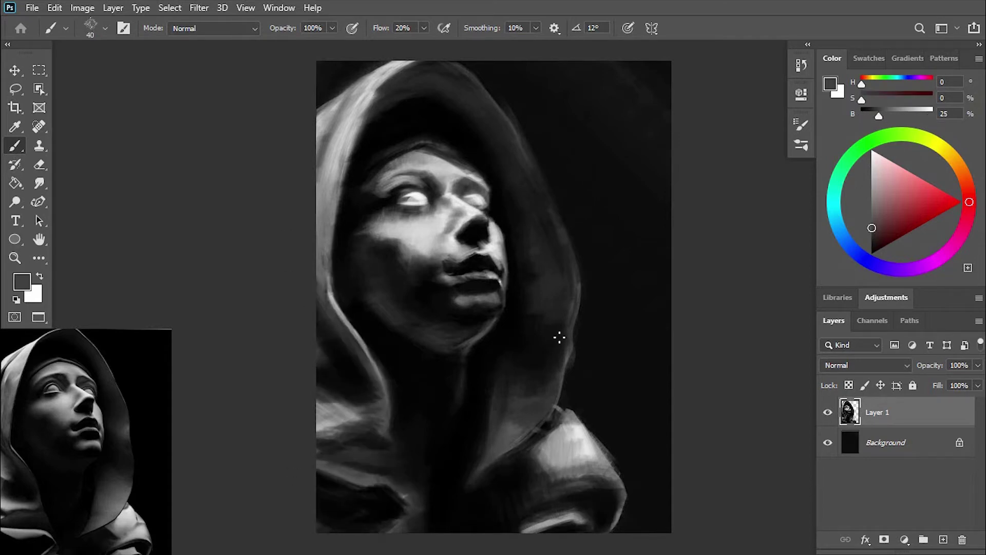
pyautogui.press('e')
pyautogui.moveTo(573, 321); pyautogui.dragTo(579, 243)
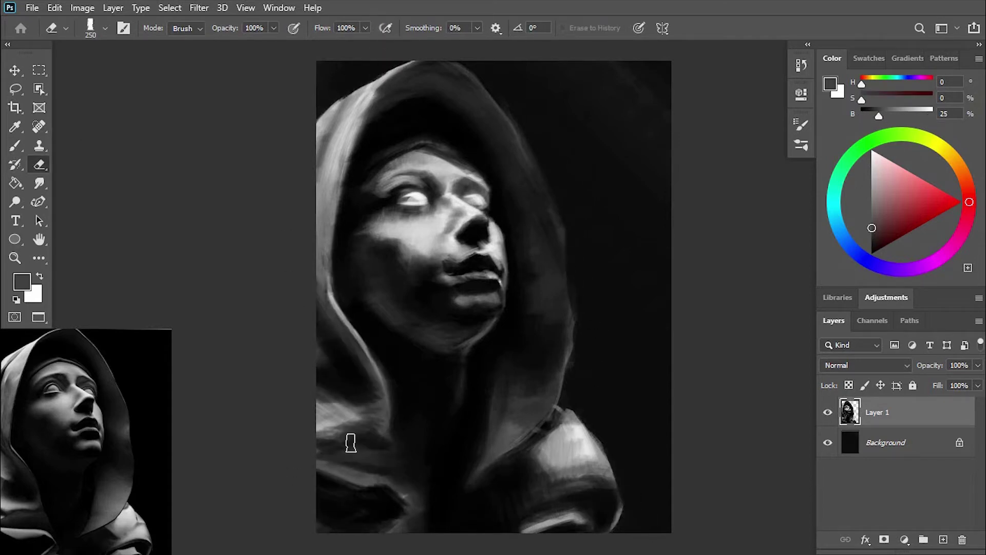
# Step: Lighten the lower-left cloth and hood's upper-left edge, then darken the cloth again
pyautogui.press('b')
pyautogui.moveTo(329, 462)
pyautogui.mouseDown()
pyautogui.moveTo(411, 518)
pyautogui.moveTo(364, 411)
pyautogui.mouseUp()
pyautogui.moveTo(329, 359); pyautogui.dragTo(370, 395)
pyautogui.moveTo(329, 256); pyautogui.dragTo(334, 144)
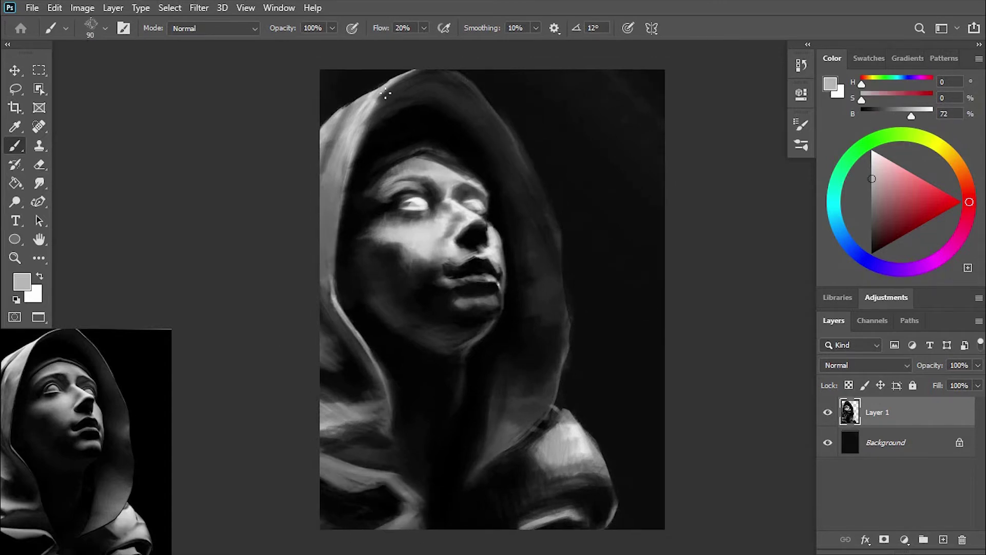
pyautogui.moveTo(383, 97)
pyautogui.mouseDown()
pyautogui.moveTo(328, 159)
pyautogui.moveTo(344, 112)
pyautogui.moveTo(323, 190)
pyautogui.mouseUp()
pyautogui.keyDown('alt'); pyautogui.click(329, 154); pyautogui.keyUp('alt')
pyautogui.keyDown('alt'); pyautogui.click(354, 390); pyautogui.keyUp('alt')
pyautogui.moveTo(359, 391)
pyautogui.mouseDown()
pyautogui.moveTo(323, 411)
pyautogui.moveTo(329, 288)
pyautogui.mouseUp()
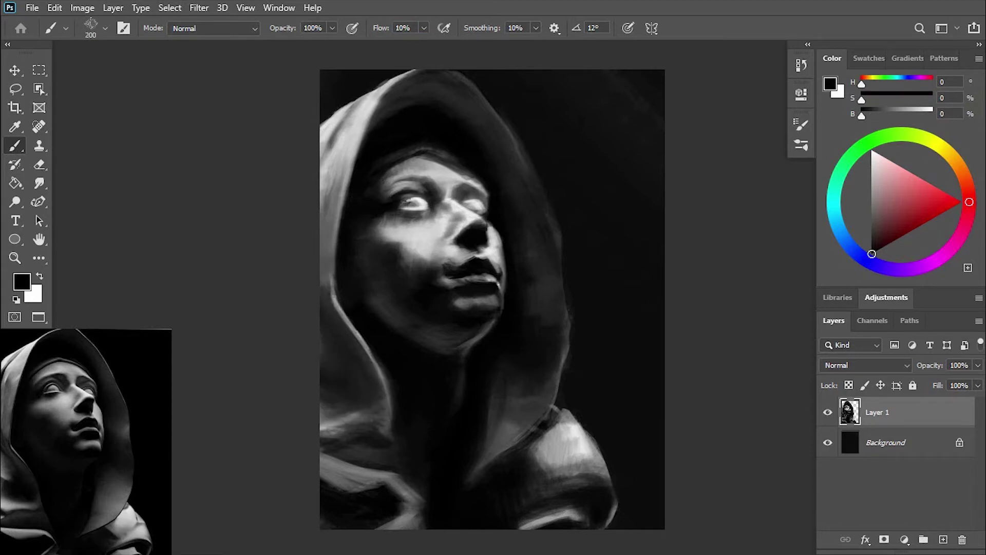
# Step: Darken around the eyebrow and along the nose bridge
pyautogui.keyDown('alt'); pyautogui.click(417, 202); pyautogui.keyUp('alt')
pyautogui.scroll(3, 462, 216)
pyautogui.keyDown('alt'); pyautogui.click(381, 253); pyautogui.keyUp('alt')
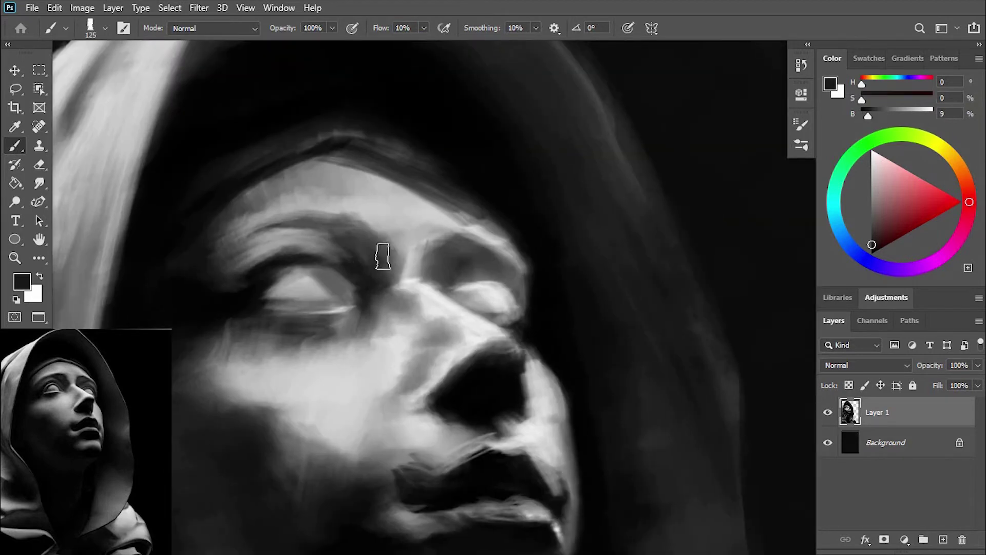
pyautogui.press('[')
pyautogui.moveTo(381, 251)
pyautogui.mouseDown()
pyautogui.moveTo(335, 222)
pyautogui.moveTo(288, 253)
pyautogui.moveTo(363, 249)
pyautogui.moveTo(331, 224)
pyautogui.mouseUp()
pyautogui.keyDown('alt'); pyautogui.click(363, 248); pyautogui.keyUp('alt')
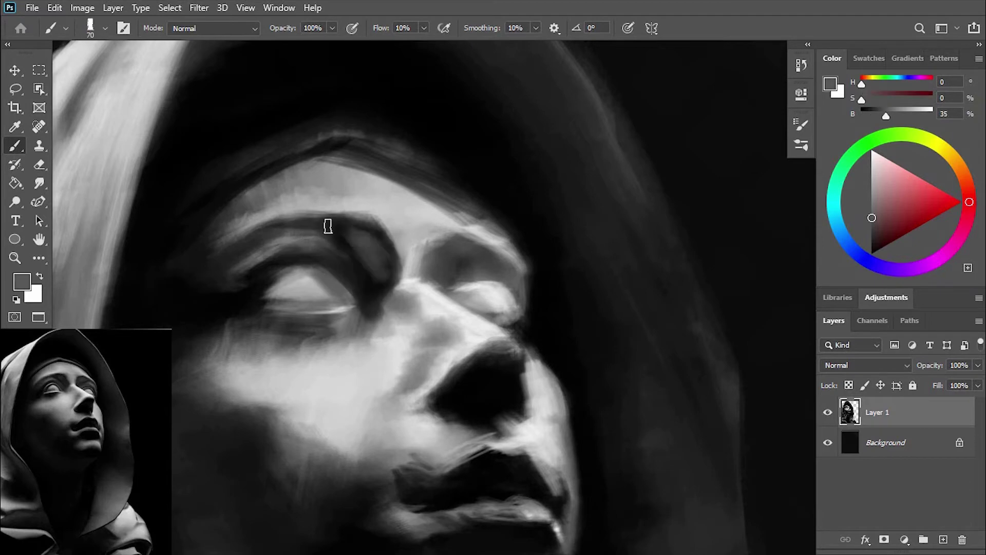
pyautogui.press('[')
pyautogui.press('[')
pyautogui.scroll(-1, 330, 225)
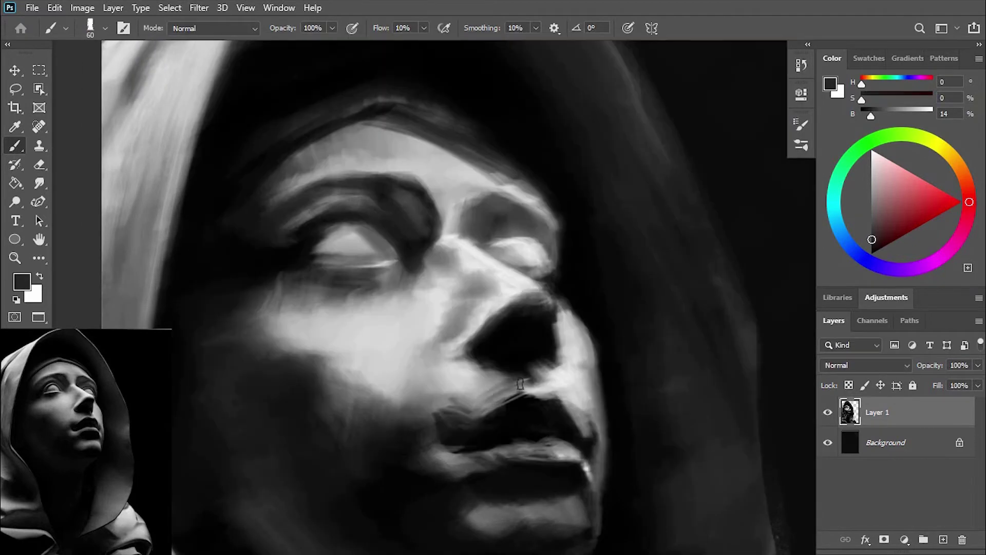
pyautogui.moveTo(484, 289); pyautogui.dragTo(436, 206)
# Step: Brighten the eyelid and highlight the upper and lower eyelids in white
pyautogui.keyDown('alt'); pyautogui.click(360, 241); pyautogui.keyUp('alt')
pyautogui.press('[')
pyautogui.press('[')
pyautogui.moveTo(391, 242)
pyautogui.mouseDown()
pyautogui.moveTo(339, 225)
pyautogui.moveTo(301, 236)
pyautogui.moveTo(354, 211)
pyautogui.mouseUp()
pyautogui.keyDown('alt'); pyautogui.click(334, 241); pyautogui.keyUp('alt')
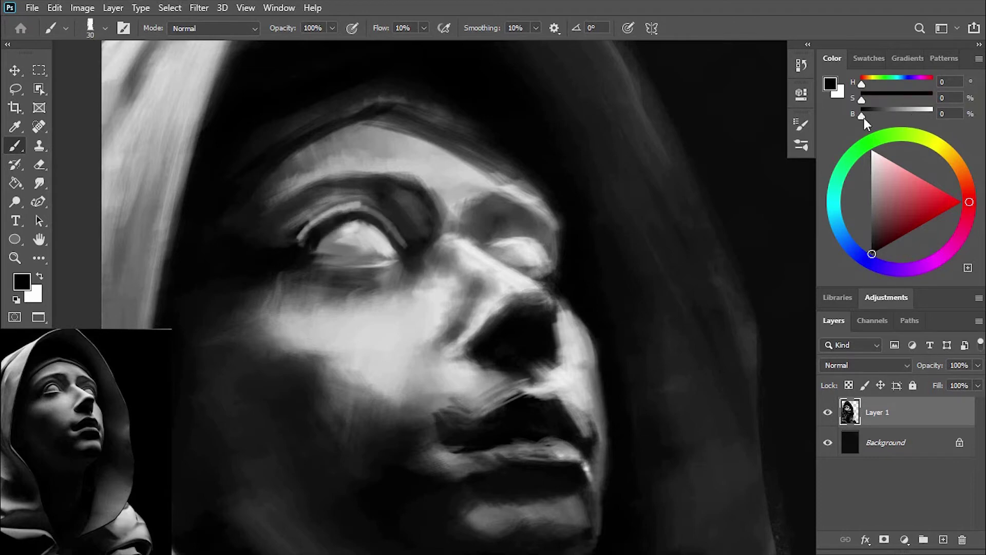
pyautogui.keyDown('alt'); pyautogui.click(333, 242); pyautogui.keyUp('alt')
pyautogui.press('[')
pyautogui.moveTo(380, 259); pyautogui.dragTo(319, 254)
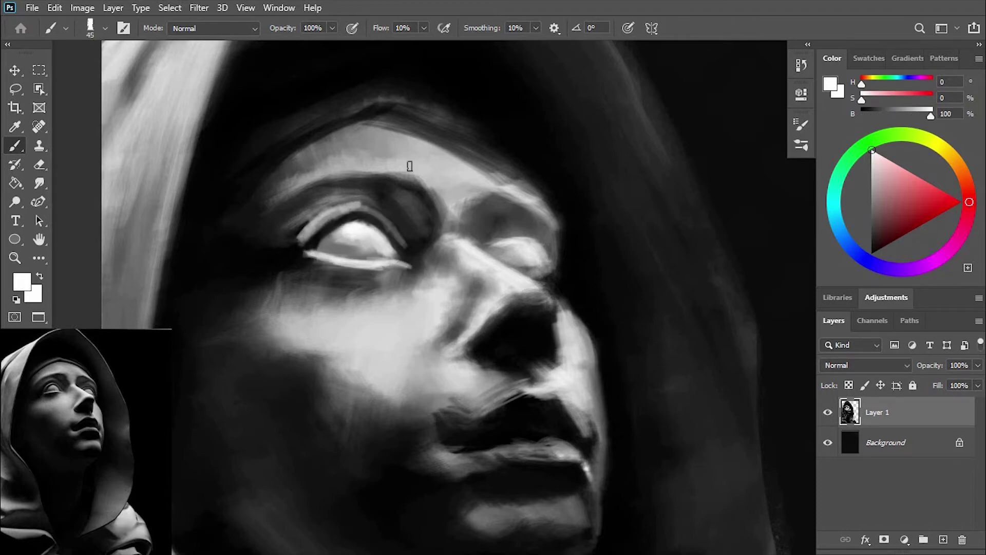
# Step: Brighten the right brow and forehead, refine the lower eyelid, then open face-aware Liquify
pyautogui.press('[')
pyautogui.moveTo(409, 166)
pyautogui.mouseDown()
pyautogui.moveTo(495, 172)
pyautogui.moveTo(485, 174)
pyautogui.mouseUp()
pyautogui.keyDown('alt'); pyautogui.click(394, 222); pyautogui.keyUp('alt')
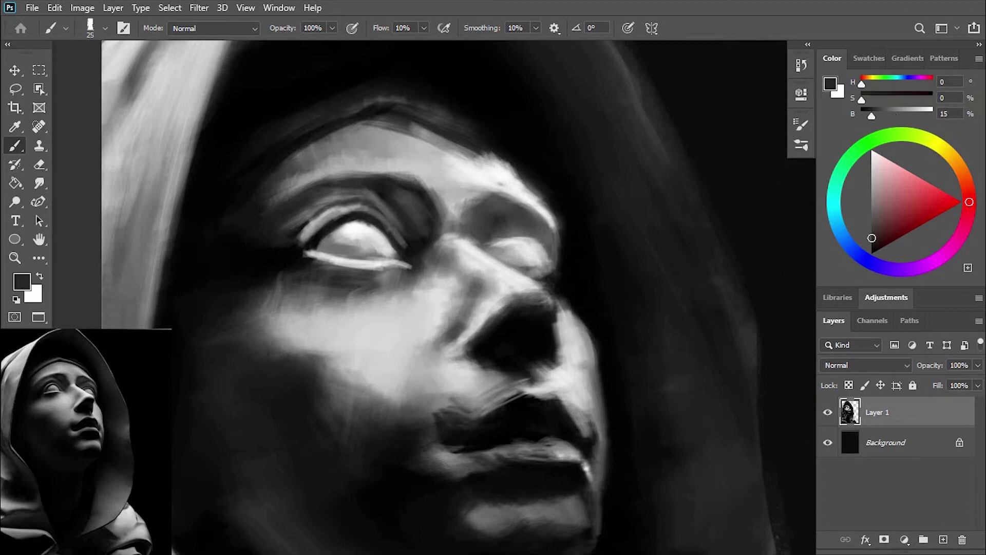
pyautogui.moveTo(351, 208); pyautogui.dragTo(308, 236)
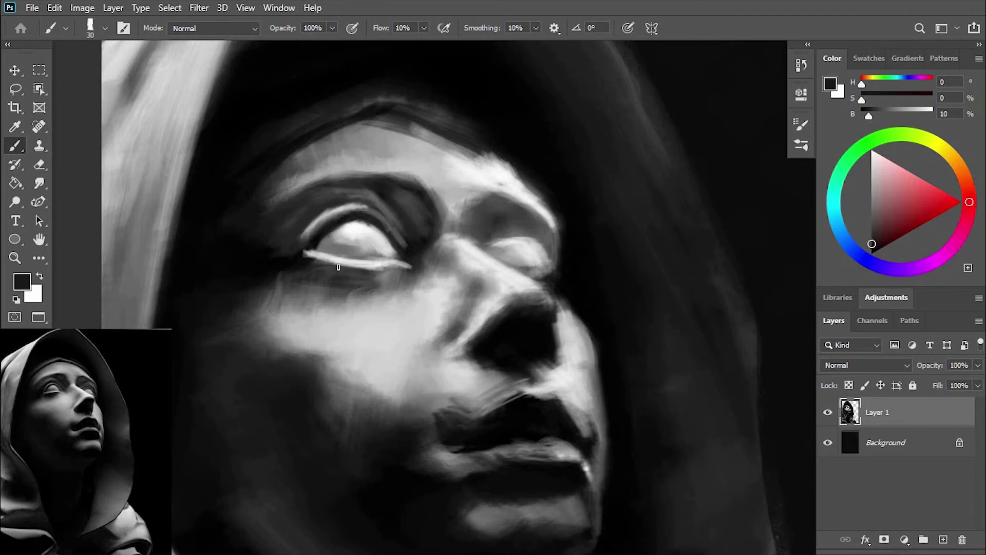
pyautogui.moveTo(380, 267); pyautogui.dragTo(314, 259)
pyautogui.hotkey('ctrl', '0')
pyautogui.hotkey('shift', 'ctrl', 'x')
# Step: Apply the -100 eye Liquify setting and paint light grey strokes around the eye
pyautogui.write('-100')
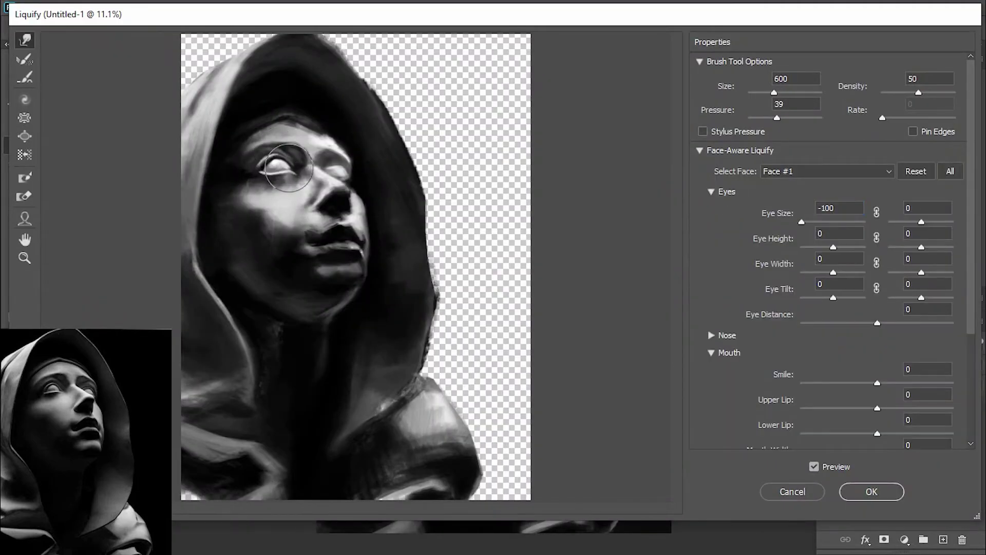
pyautogui.press('Return')
pyautogui.hotkey('ctrl', '+')
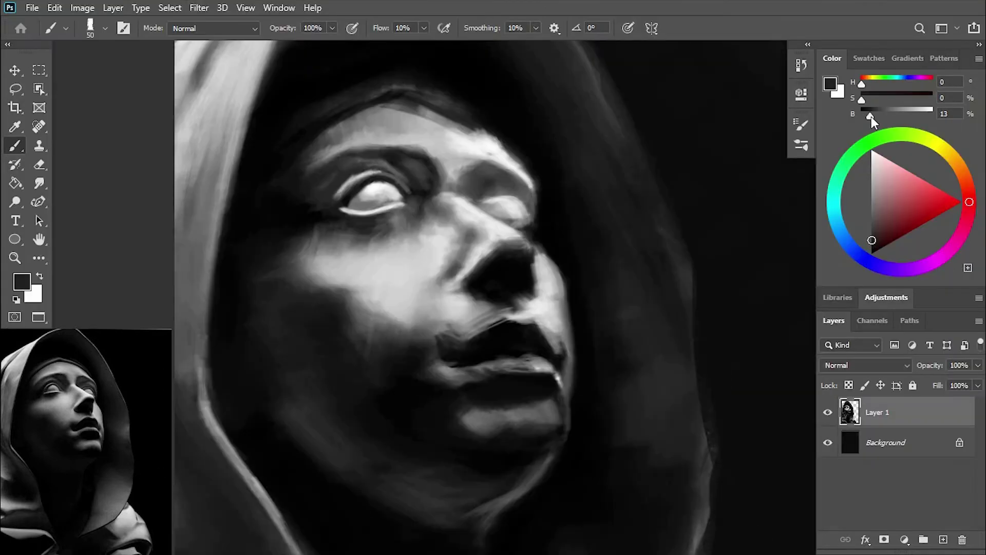
pyautogui.press(']')
pyautogui.press(']')
pyautogui.press(']')
pyautogui.keyDown('alt'); pyautogui.click(380, 192); pyautogui.keyUp('alt')
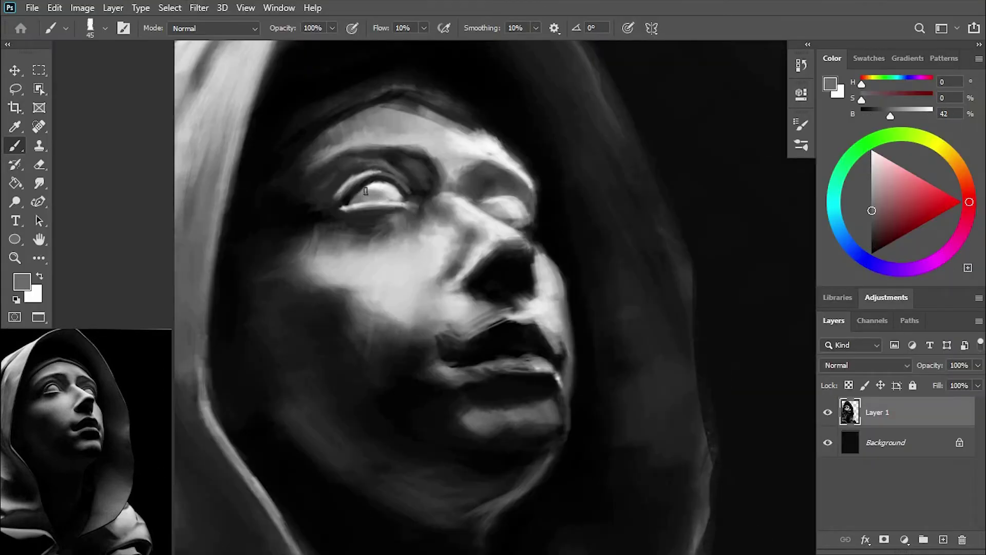
pyautogui.moveTo(360, 198); pyautogui.dragTo(384, 185)
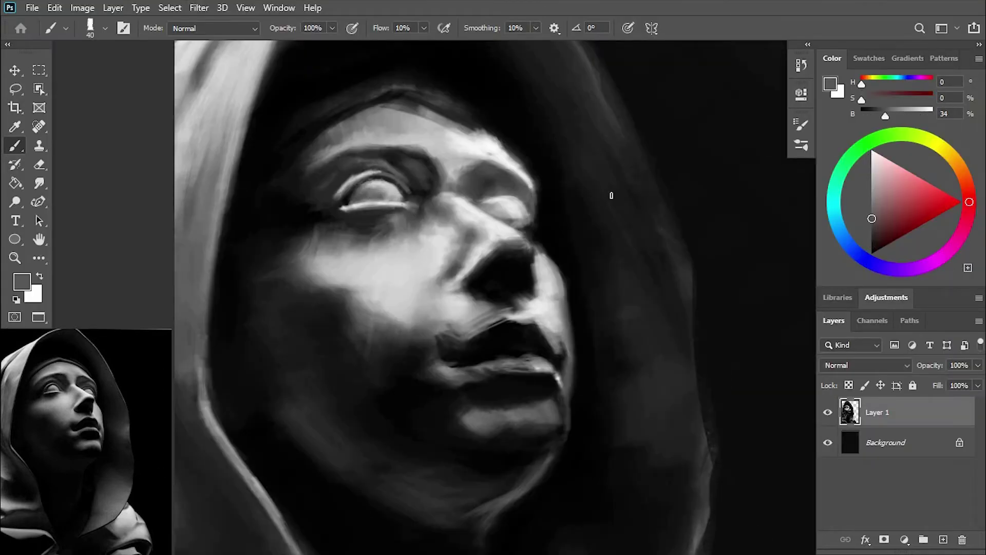
# Step: Paint light grey highlights on the lower lip and chin
pyautogui.keyDown('alt'); pyautogui.click(400, 191); pyautogui.keyUp('alt')
pyautogui.press(']')
pyautogui.press(']')
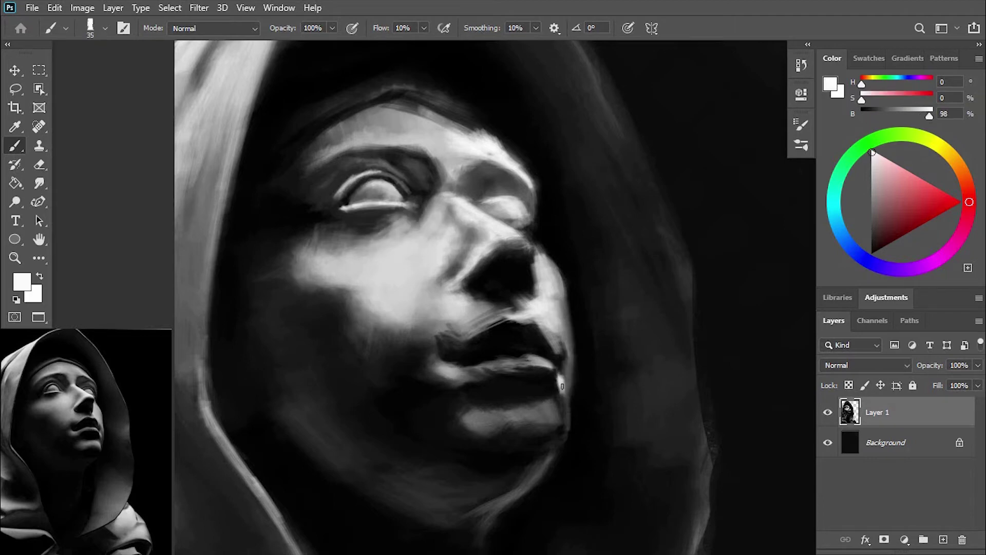
pyautogui.moveTo(560, 403)
pyautogui.mouseDown()
pyautogui.moveTo(516, 429)
pyautogui.moveTo(506, 419)
pyautogui.mouseUp()
pyautogui.keyDown('alt'); pyautogui.click(511, 368); pyautogui.keyUp('alt')
pyautogui.press('[')
pyautogui.press('[')
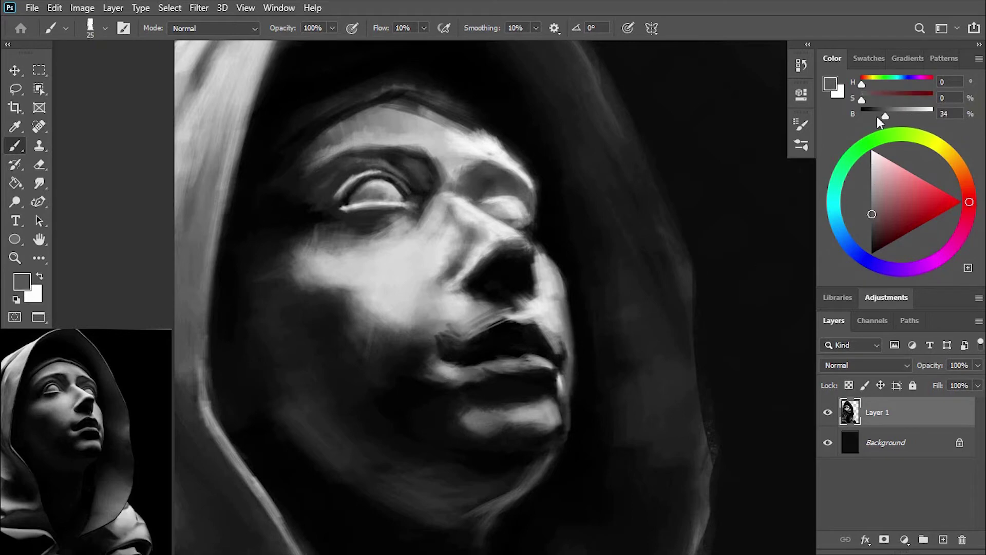
pyautogui.keyDown('alt'); pyautogui.click(447, 331); pyautogui.keyUp('alt')
pyautogui.keyDown('alt'); pyautogui.click(510, 290); pyautogui.keyUp('alt')
pyautogui.press(']')
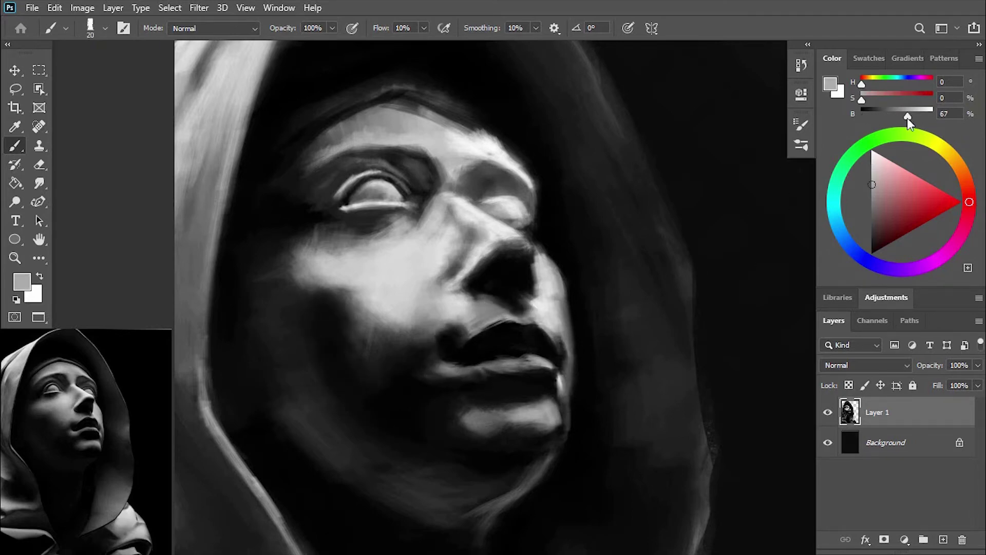
# Step: Darken the lower eyelid line in black and lighten the chin with a mid-grey stroke
pyautogui.keyDown('alt'); pyautogui.click(464, 342); pyautogui.keyUp('alt')
pyautogui.press(']')
pyautogui.press(']')
pyautogui.moveTo(342, 211); pyautogui.dragTo(394, 208)
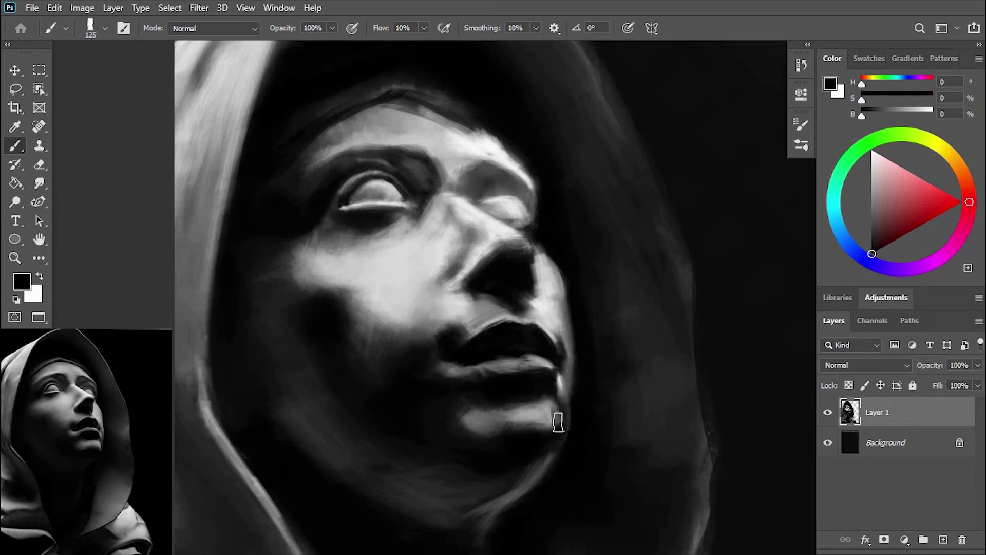
pyautogui.keyDown('alt'); pyautogui.click(556, 418); pyautogui.keyUp('alt')
pyautogui.press('[')
pyautogui.moveTo(561, 429)
pyautogui.mouseDown()
pyautogui.moveTo(443, 431)
pyautogui.moveTo(582, 341)
pyautogui.mouseUp()
pyautogui.keyDown('alt'); pyautogui.click(534, 436); pyautogui.keyUp('alt')
pyautogui.press(']')
# Step: Shade the chin, lower lip and jaw darker, then smudge the cheek shading
pyautogui.moveTo(363, 341)
pyautogui.mouseDown()
pyautogui.moveTo(378, 456)
pyautogui.moveTo(276, 270)
pyautogui.moveTo(539, 198)
pyautogui.mouseUp()
pyautogui.hotkey('ctrl', '0')
pyautogui.keyDown('alt'); pyautogui.click(402, 227); pyautogui.keyUp('alt')
pyautogui.press('r')
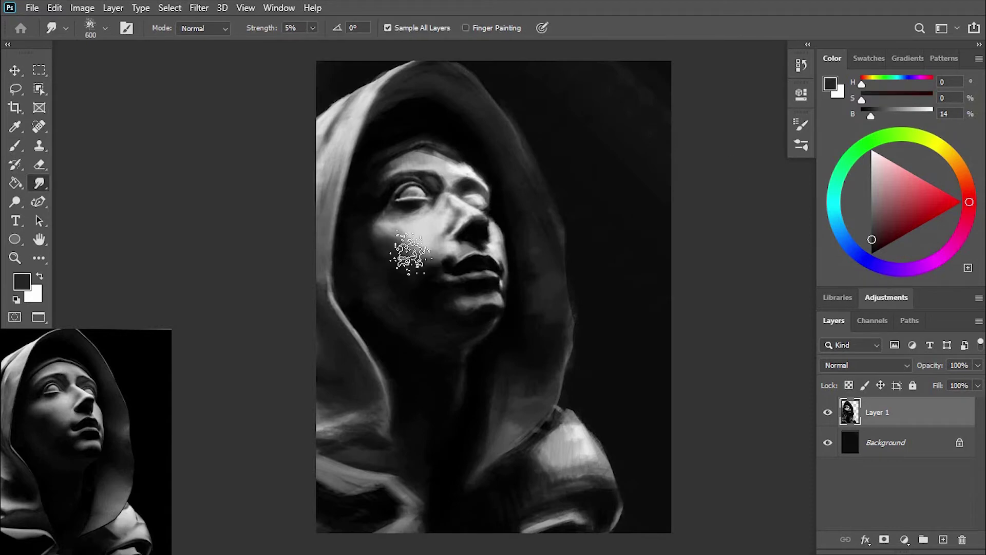
pyautogui.moveTo(407, 253); pyautogui.dragTo(409, 287)
# Step: Widen the face with Liquify Face Width 26 and apply it
pyautogui.hotkey('ctrl', 'shift', 'x')
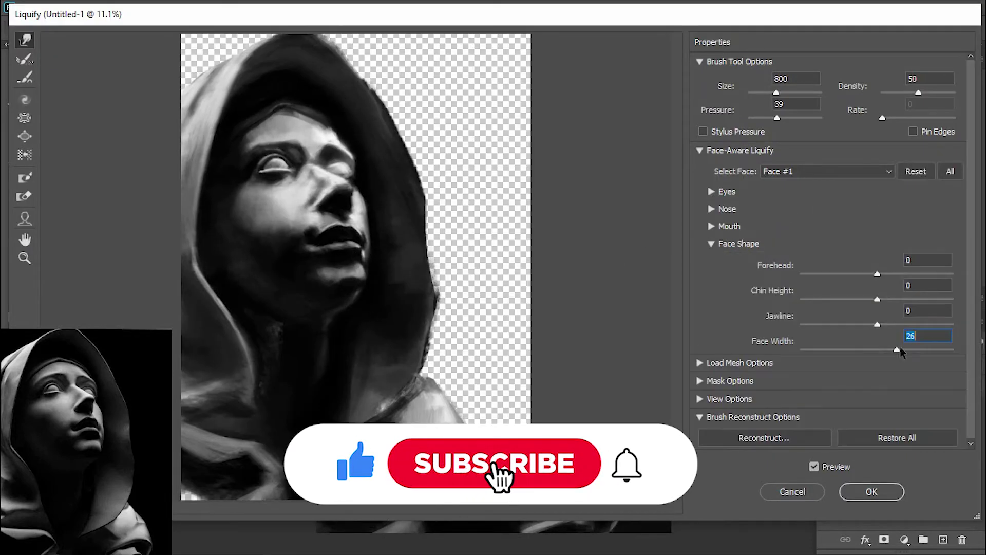
pyautogui.moveTo(272, 128); pyautogui.dragTo(260, 165)
pyautogui.click(871, 491)
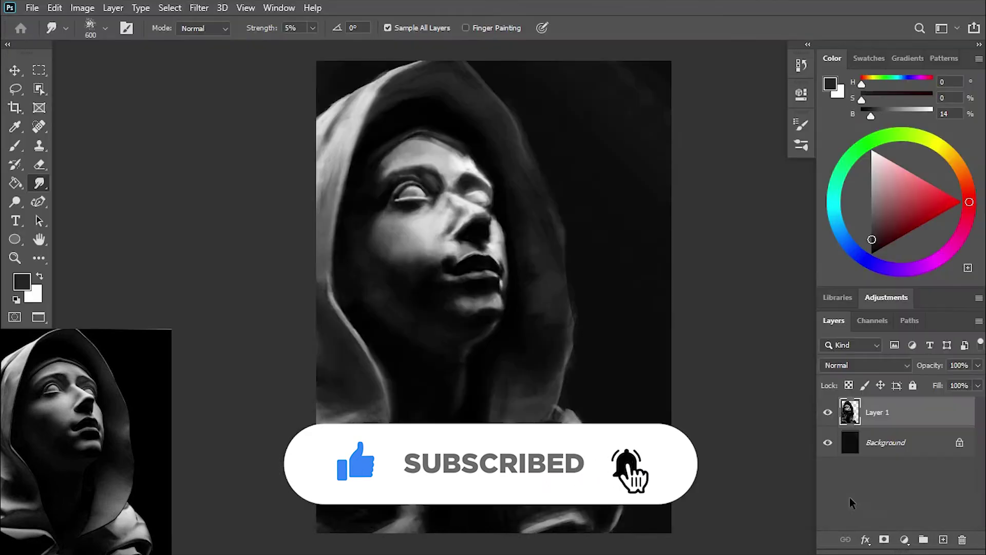
pyautogui.moveTo(304, 274); pyautogui.dragTo(308, 221)
pyautogui.press('[')
pyautogui.press('[')
pyautogui.press('[')
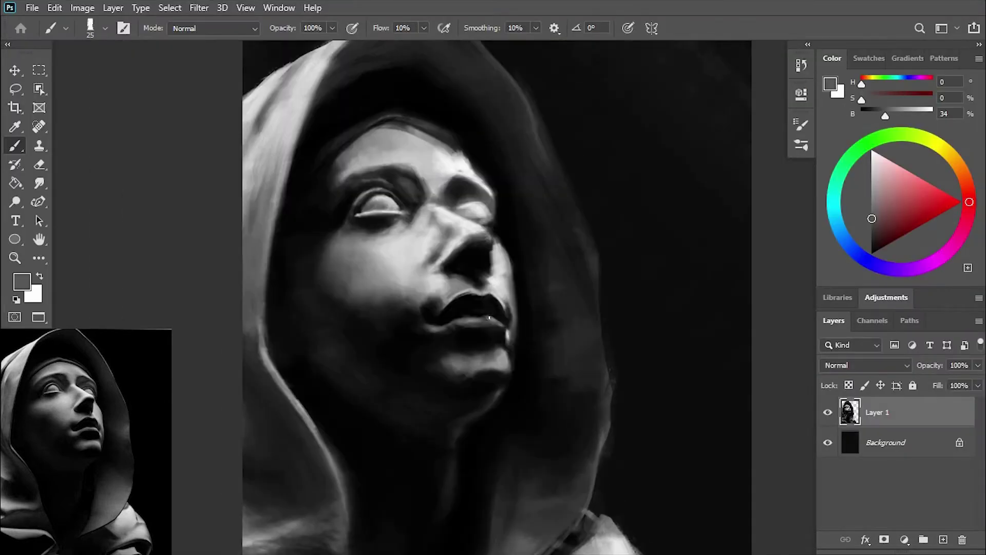
# Step: Add small medium-dark grey strokes at the lips
pyautogui.moveTo(912, 117); pyautogui.dragTo(885, 116)
pyautogui.press(']')
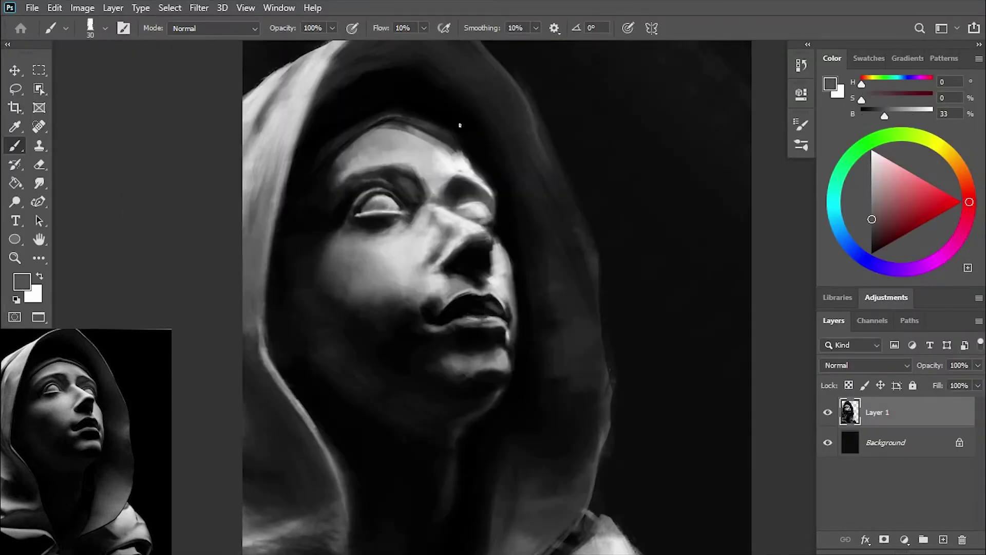
pyautogui.press('d')
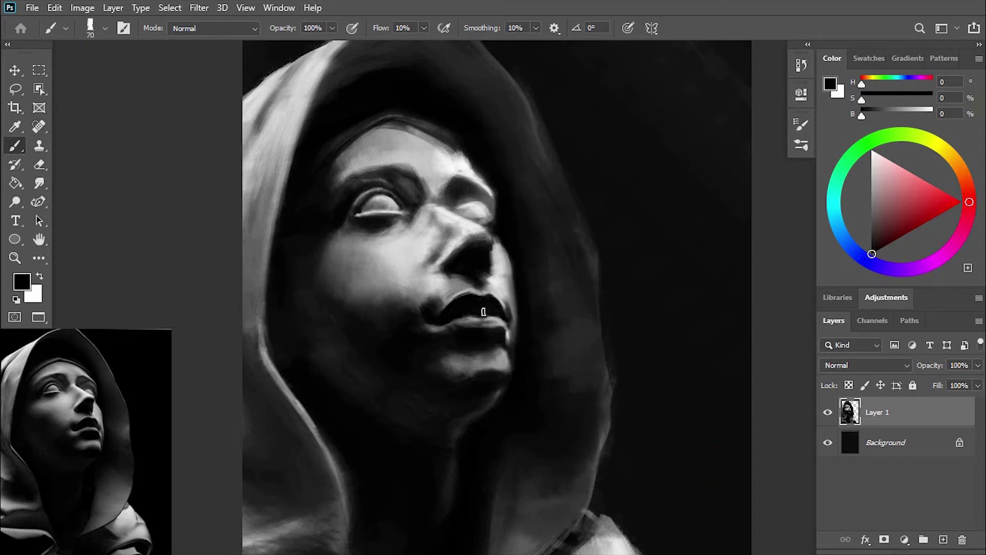
pyautogui.keyDown('alt'); pyautogui.click(500, 313); pyautogui.keyUp('alt')
pyautogui.hotkey('ctrl', '-')
pyautogui.click(885, 115)
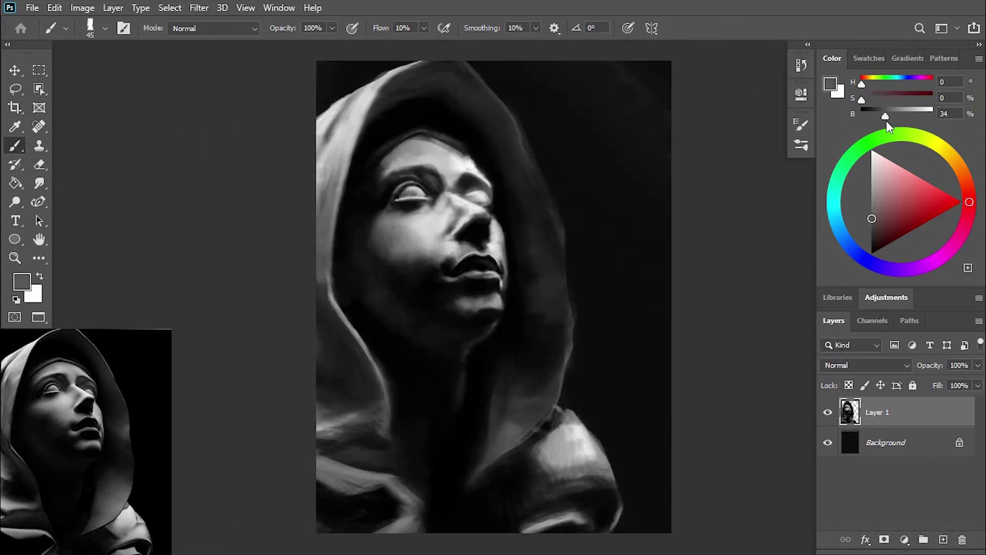
pyautogui.press('[')
pyautogui.press('[')
pyautogui.press('[')
pyautogui.moveTo(485, 262); pyautogui.dragTo(466, 262)
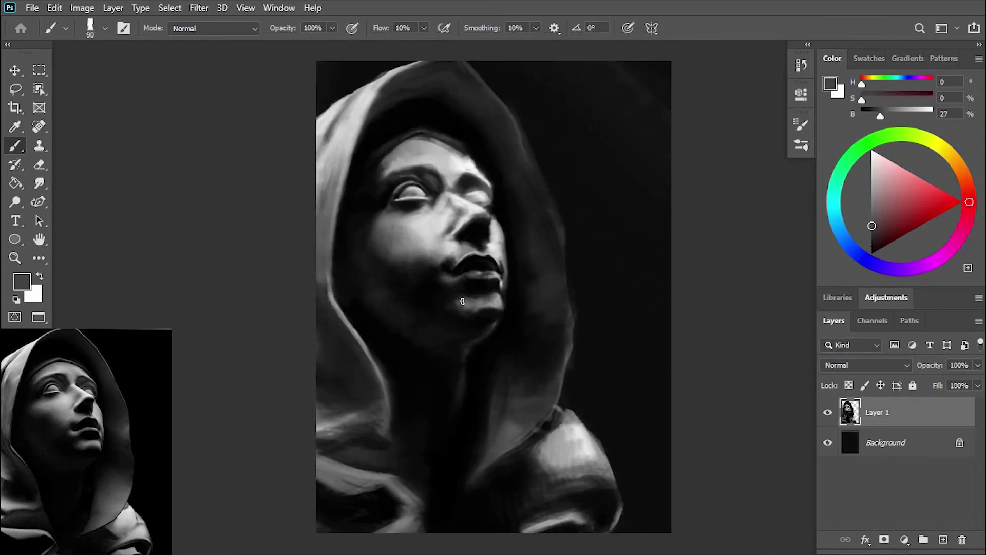
# Step: Apply Liquify Mouth Height 7, then darken the left cheek, right forehead and nose
pyautogui.hotkey('shift', 'ctrl', 'x')
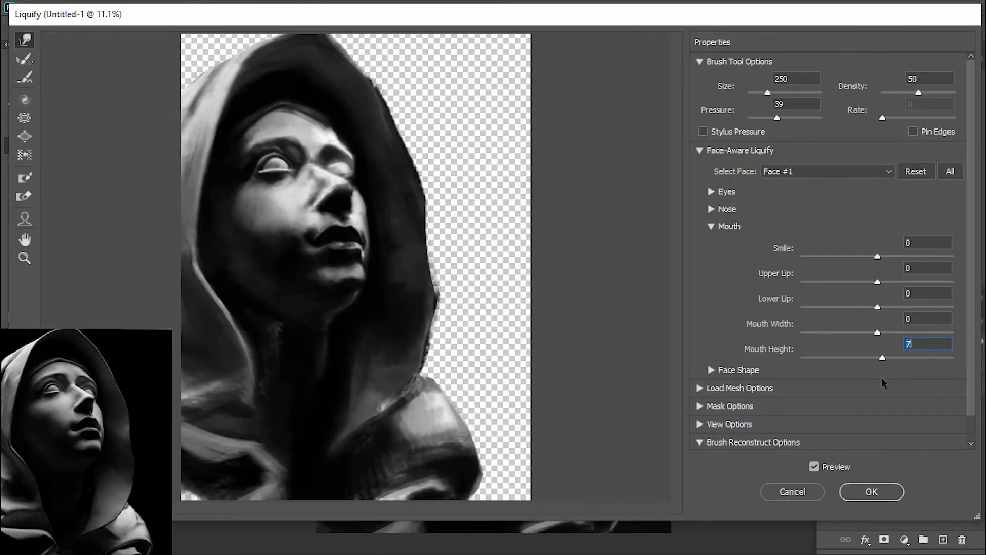
pyautogui.press('Return')
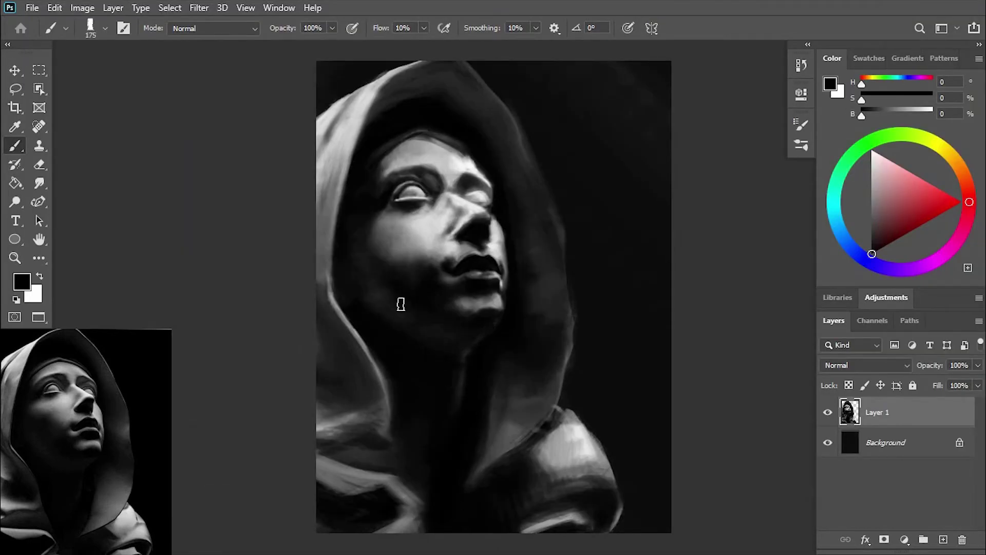
pyautogui.moveTo(395, 281); pyautogui.dragTo(376, 226)
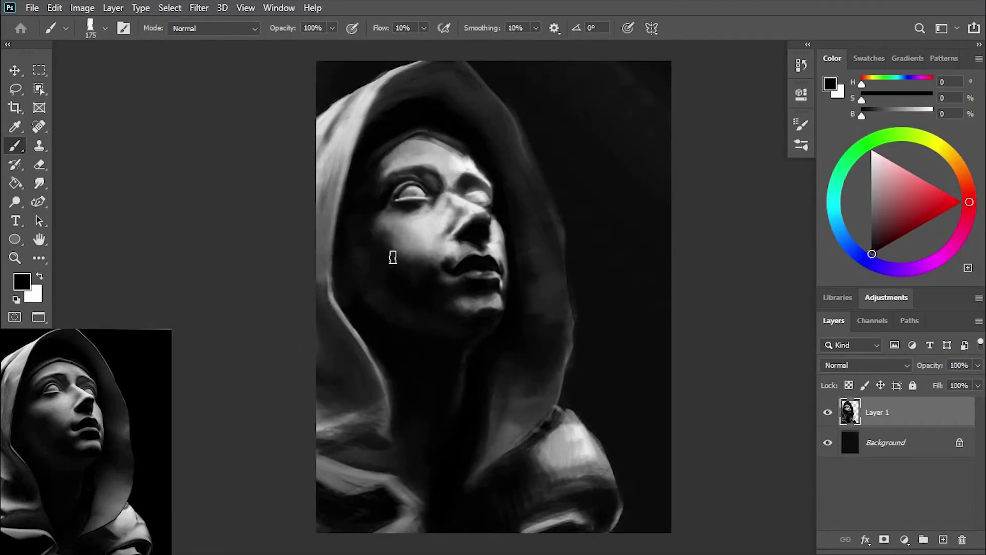
pyautogui.moveTo(452, 149); pyautogui.dragTo(488, 168)
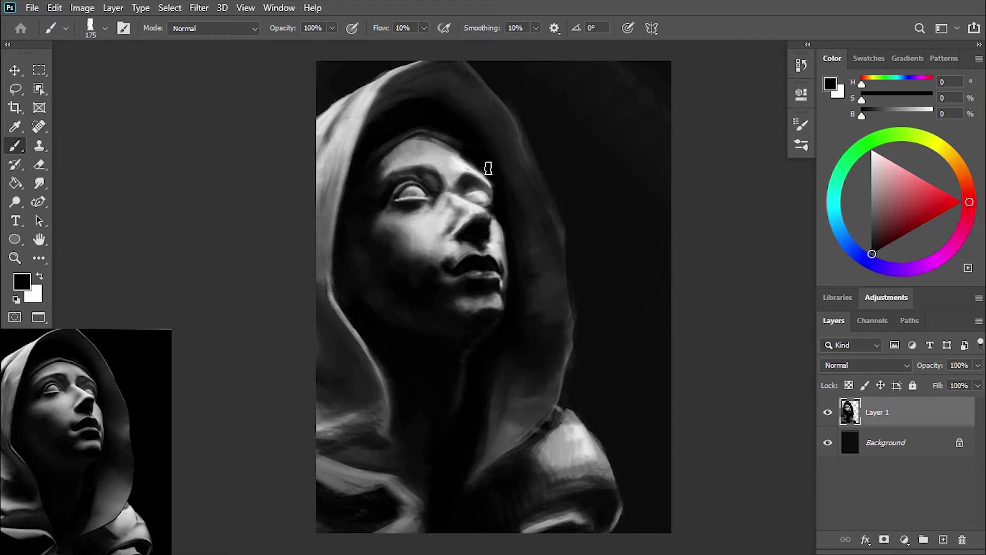
pyautogui.moveTo(418, 269)
pyautogui.mouseDown()
pyautogui.moveTo(370, 221)
pyautogui.moveTo(431, 221)
pyautogui.mouseUp()
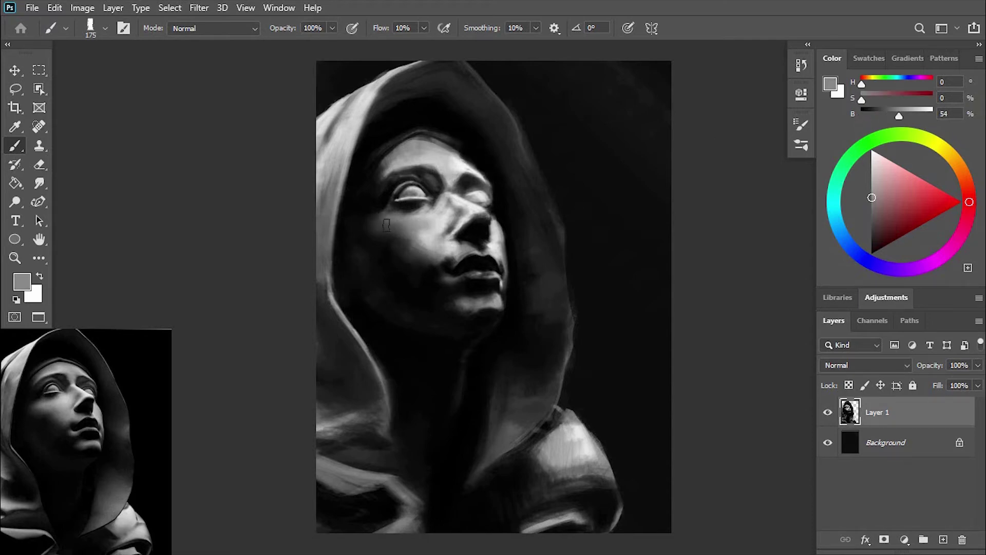
# Step: Darken the cheek beside the nose and brush grey over the neck and hood
pyautogui.keyDown('alt'); pyautogui.click(430, 213); pyautogui.keyUp('alt')
pyautogui.keyDown('alt'); pyautogui.click(418, 255); pyautogui.keyUp('alt')
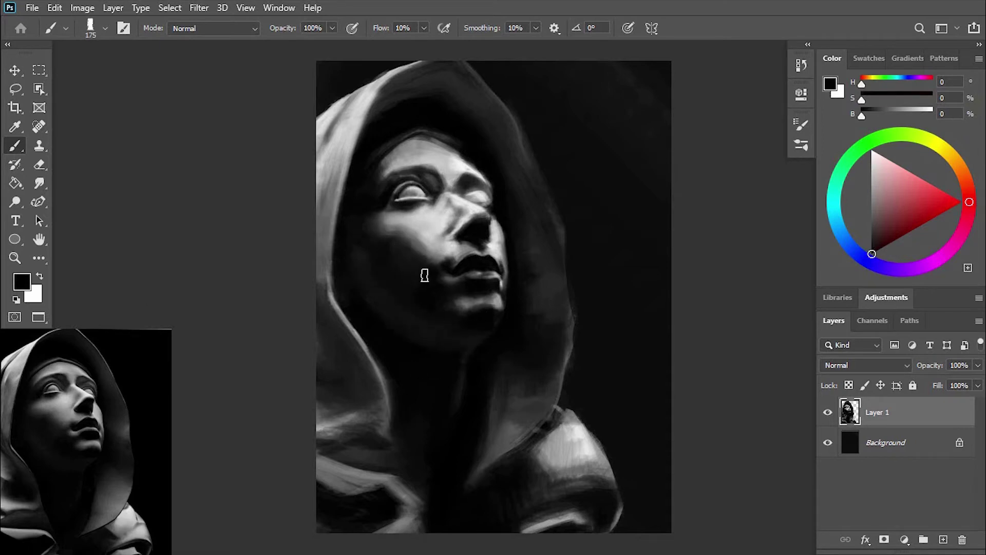
pyautogui.moveTo(377, 226); pyautogui.dragTo(421, 244)
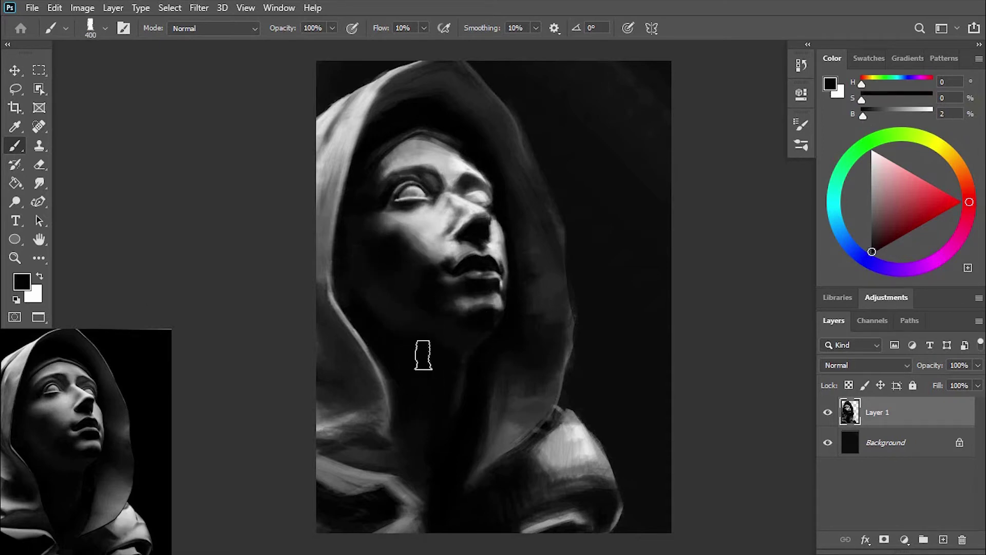
pyautogui.keyDown('alt'); pyautogui.click(546, 312); pyautogui.keyUp('alt')
pyautogui.moveTo(546, 312)
pyautogui.mouseDown()
pyautogui.moveTo(510, 395)
pyautogui.moveTo(555, 346)
pyautogui.moveTo(458, 484)
pyautogui.mouseUp()
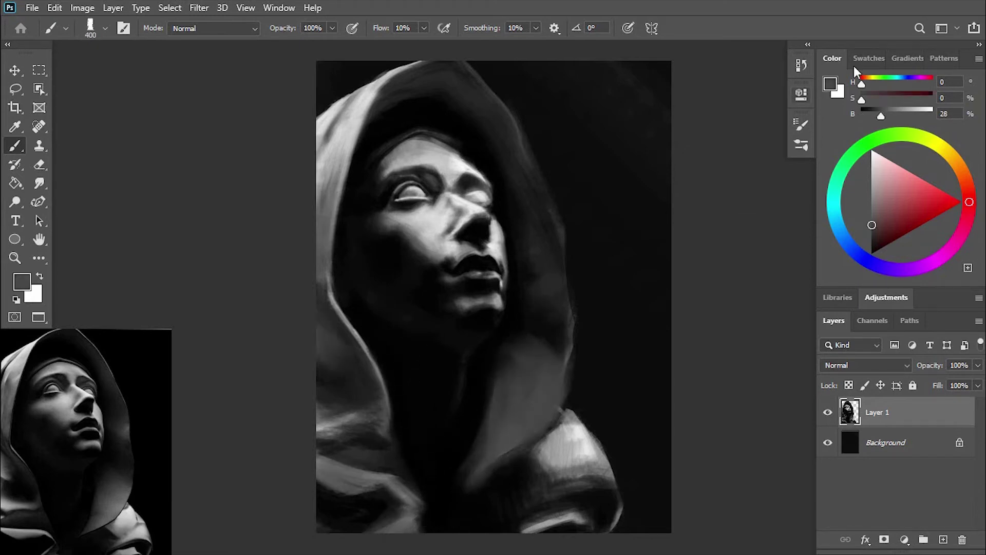
# Step: Deepen the hood top, the neck inside the hood and the hood's left edge in black
pyautogui.press('d')
pyautogui.press('[')
pyautogui.press('[')
pyautogui.moveTo(391, 114); pyautogui.dragTo(448, 131)
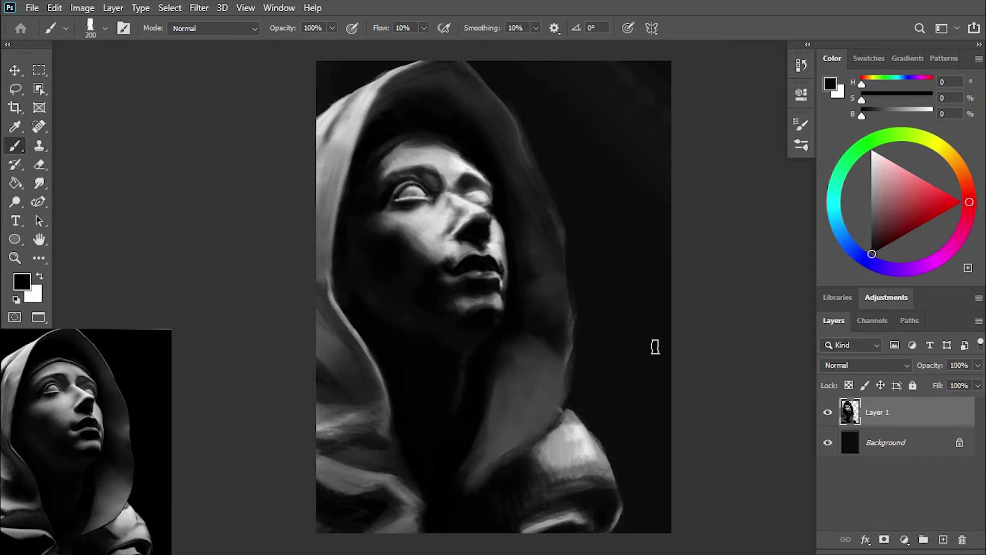
pyautogui.press(']')
pyautogui.press(']')
pyautogui.press(']')
pyautogui.moveTo(511, 377); pyautogui.dragTo(478, 431)
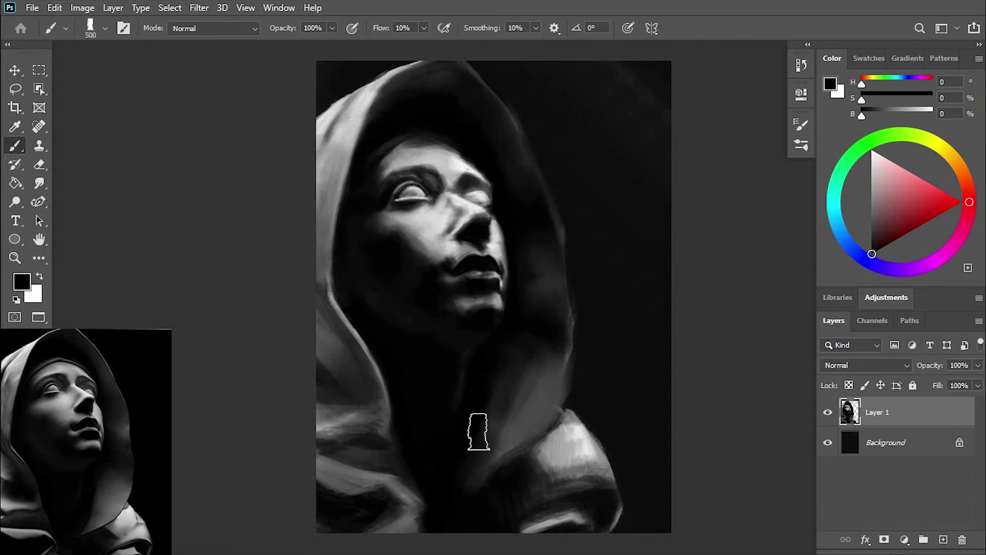
pyautogui.press('[')
pyautogui.press('[')
pyautogui.press('[')
pyautogui.moveTo(352, 502); pyautogui.dragTo(323, 142)
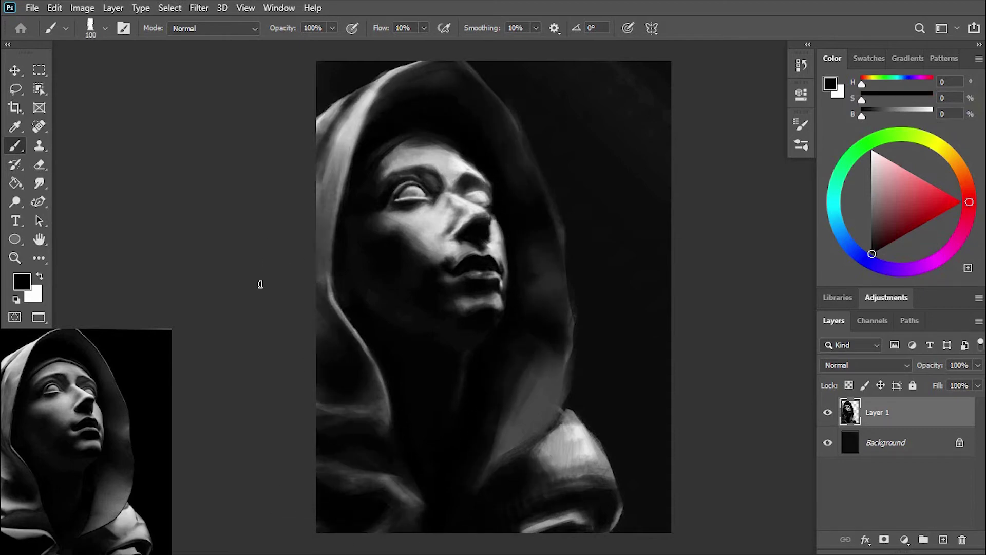
# Step: Paint light strokes on the nose bridge and brow, then darken the brow and eye socket in black
pyautogui.scroll(3, 416, 438)
pyautogui.press('[')
pyautogui.press('[')
pyautogui.press('[')
pyautogui.press('x')
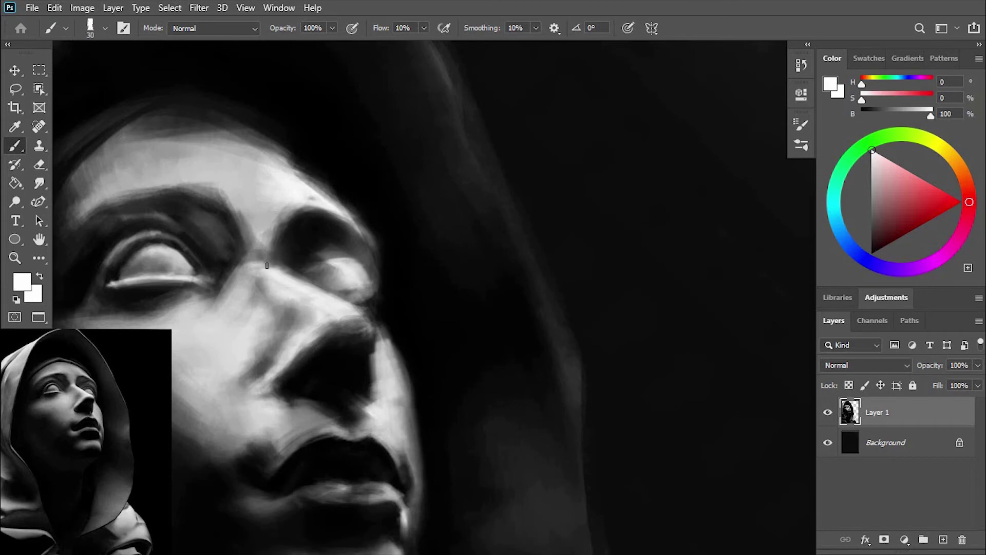
pyautogui.moveTo(319, 256); pyautogui.dragTo(251, 278)
pyautogui.moveTo(196, 172); pyautogui.dragTo(78, 213)
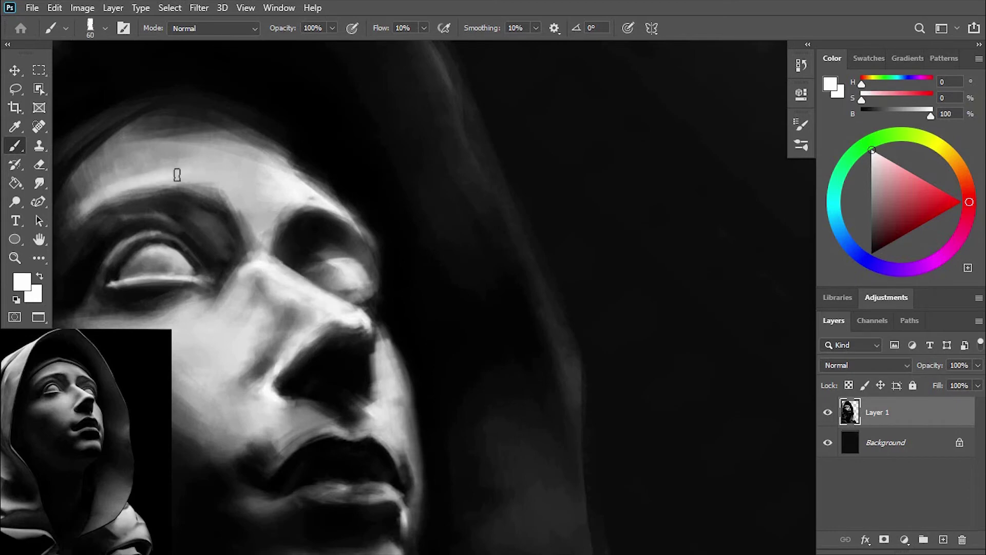
pyautogui.keyDown('alt'); pyautogui.click(154, 195); pyautogui.keyUp('alt')
pyautogui.press(']')
pyautogui.press(']')
pyautogui.moveTo(185, 210); pyautogui.dragTo(237, 247)
pyautogui.moveTo(318, 246)
pyautogui.mouseDown()
pyautogui.moveTo(370, 293)
pyautogui.moveTo(373, 256)
pyautogui.moveTo(370, 272)
pyautogui.mouseUp()
# Step: Lighten the forehead and hairline with mid and lighter grey strokes
pyautogui.keyDown('alt'); pyautogui.click(380, 319); pyautogui.keyUp('alt')
pyautogui.scroll(-2, 601, 219)
pyautogui.press(']')
pyautogui.moveTo(308, 218)
pyautogui.mouseDown()
pyautogui.moveTo(344, 208)
pyautogui.moveTo(303, 241)
pyautogui.mouseUp()
pyautogui.keyDown('alt'); pyautogui.click(378, 231); pyautogui.keyUp('alt')
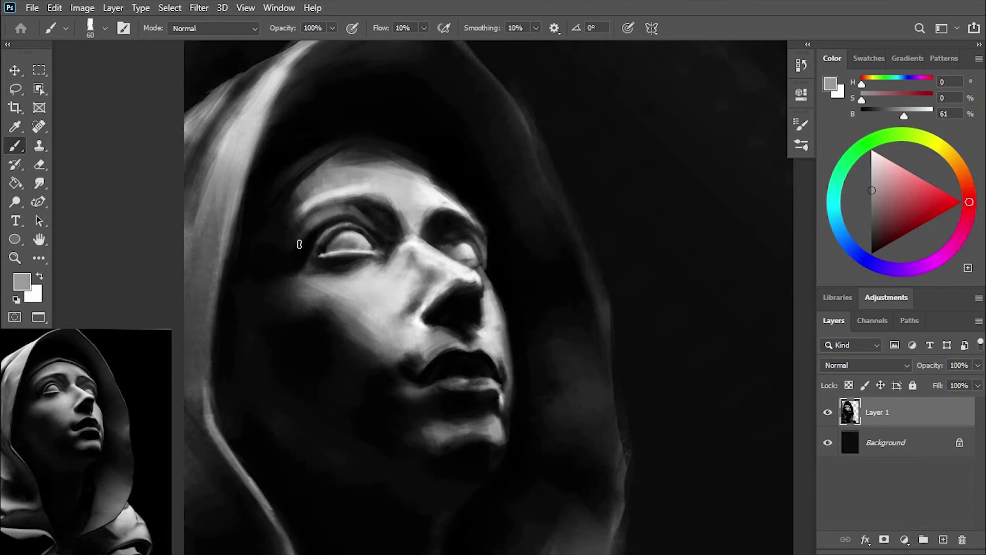
pyautogui.moveTo(308, 195)
pyautogui.mouseDown()
pyautogui.moveTo(288, 226)
pyautogui.moveTo(365, 175)
pyautogui.moveTo(383, 148)
pyautogui.mouseUp()
pyautogui.keyDown('alt'); pyautogui.click(363, 181); pyautogui.keyUp('alt')
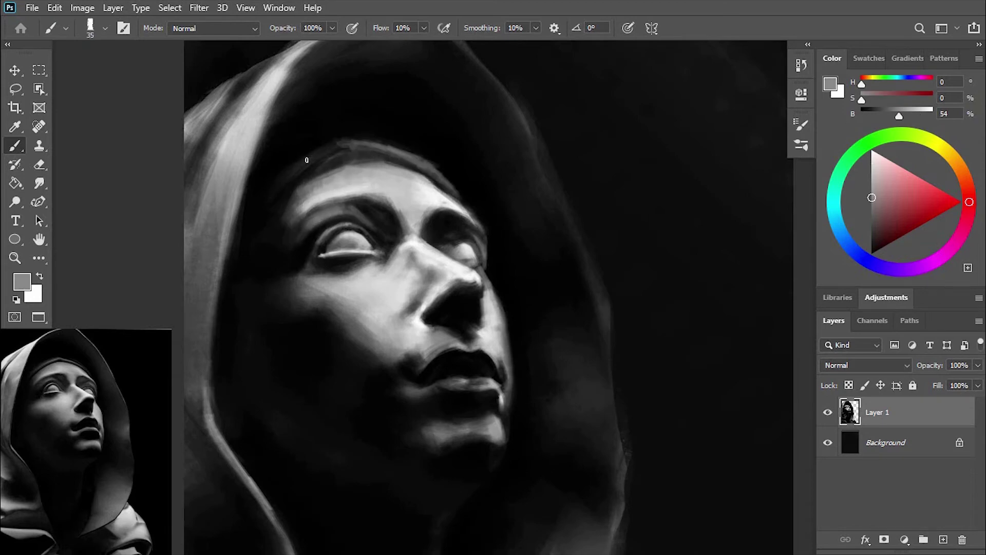
pyautogui.moveTo(307, 160); pyautogui.dragTo(349, 149)
# Step: Pick light, mid and dark grey tones and adjust the brush size for shading
pyautogui.scroll(-2, 504, 246)
pyautogui.keyDown('alt'); pyautogui.click(503, 246); pyautogui.keyUp('alt')
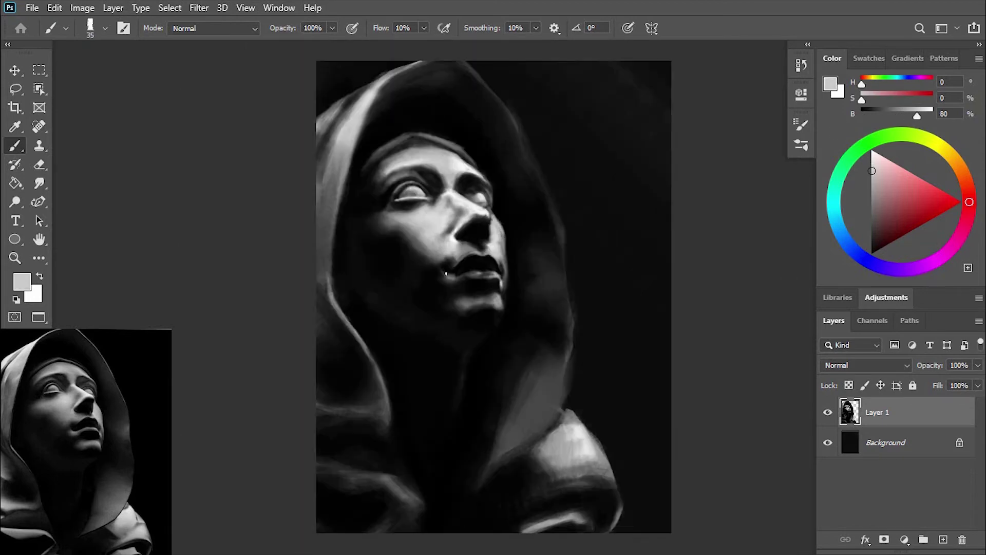
pyautogui.keyDown('alt'); pyautogui.click(485, 248); pyautogui.keyUp('alt')
pyautogui.keyDown('alt'); pyautogui.click(439, 436); pyautogui.keyUp('alt')
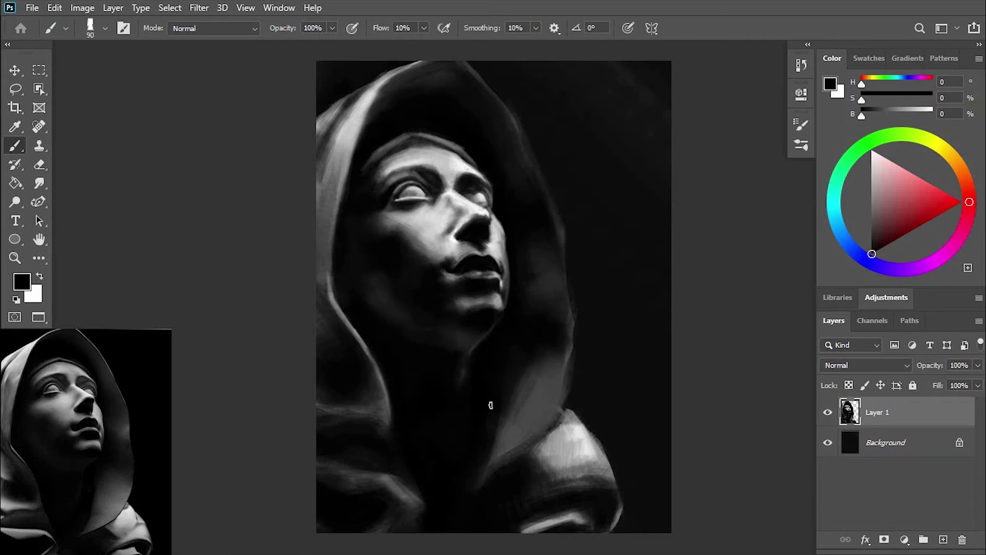
pyautogui.press(']')
pyautogui.press(']')
pyautogui.press(']')
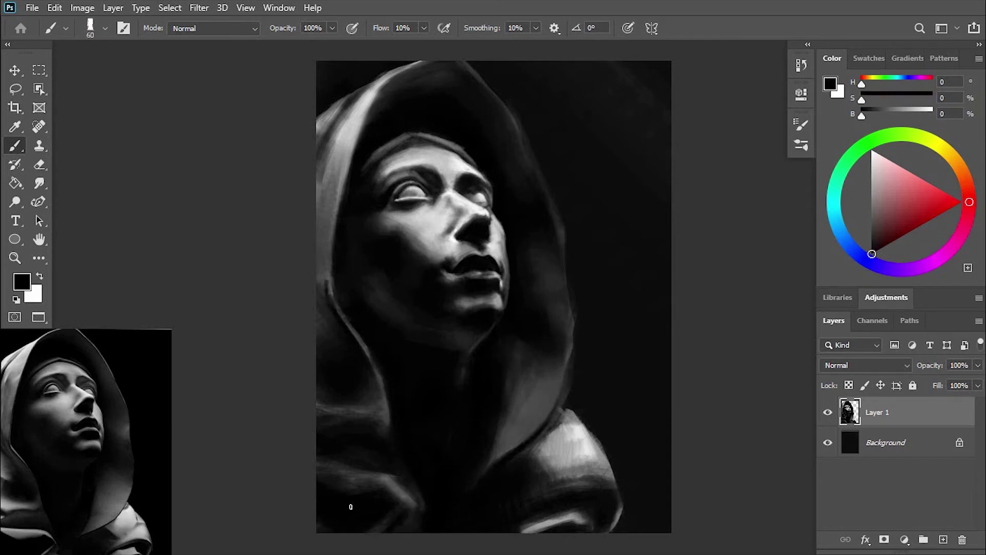
pyautogui.press('[')
pyautogui.press('[')
pyautogui.press('[')
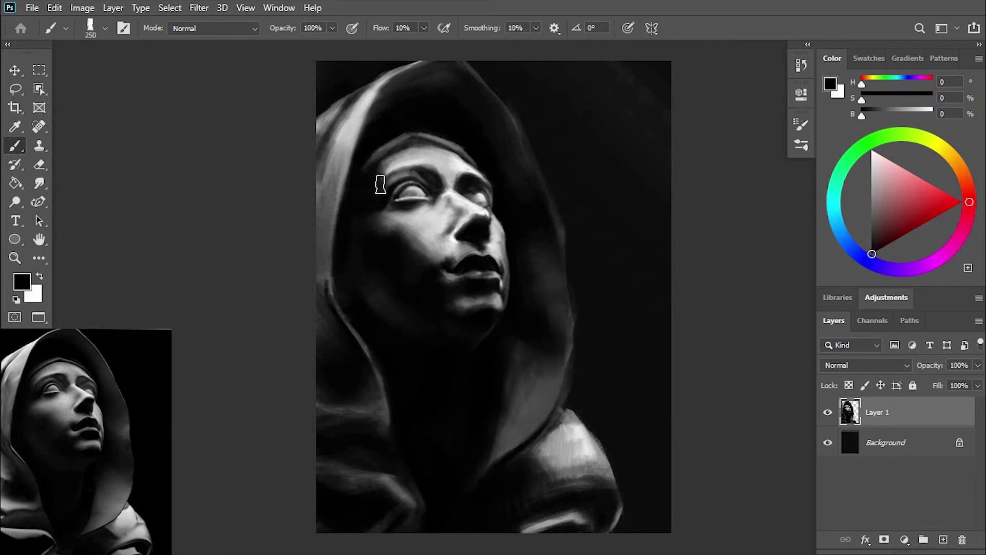
pyautogui.keyDown('alt'); pyautogui.click(398, 153); pyautogui.keyUp('alt')
pyautogui.press(']')
pyautogui.press(']')
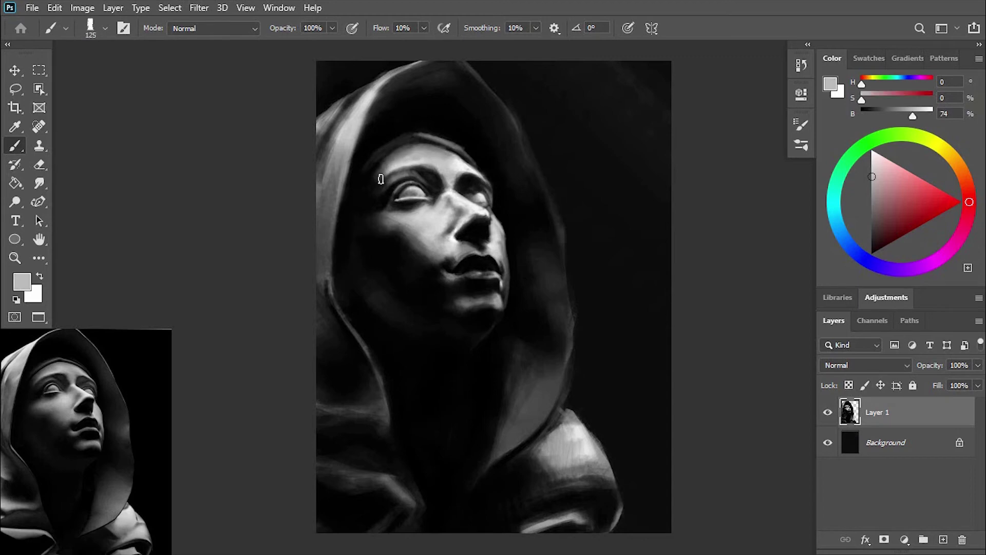
pyautogui.keyDown('alt'); pyautogui.click(381, 178); pyautogui.keyUp('alt')
# Step: Darken the hood edge above the forehead and paint over the light streak on the neck
pyautogui.press('[')
pyautogui.press('[')
pyautogui.press('[')
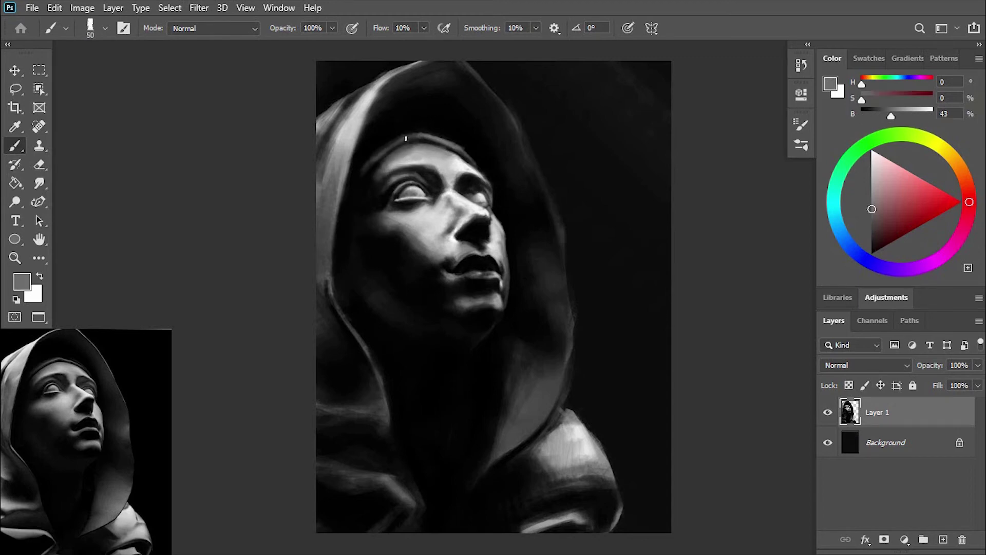
pyautogui.keyDown('alt'); pyautogui.click(413, 136); pyautogui.keyUp('alt')
pyautogui.press('[')
pyautogui.press('[')
pyautogui.press('d')
pyautogui.press(']')
pyautogui.press(']')
pyautogui.press(']')
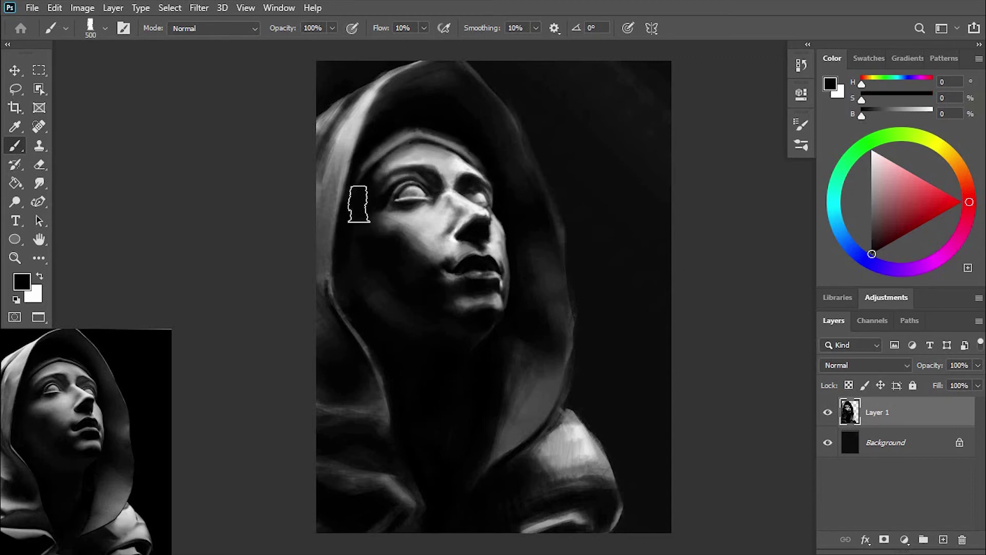
pyautogui.moveTo(460, 104); pyautogui.dragTo(458, 138)
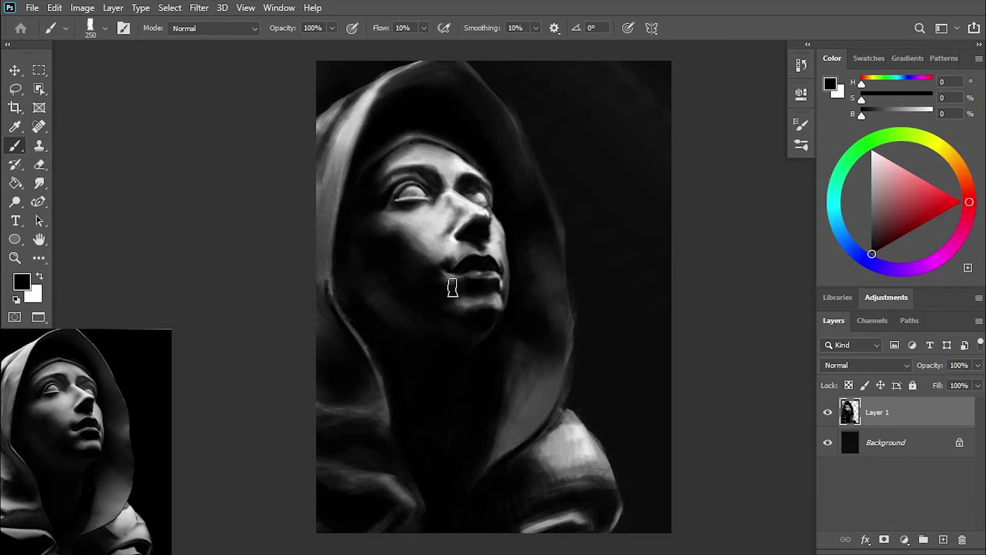
pyautogui.moveTo(413, 258); pyautogui.dragTo(423, 271)
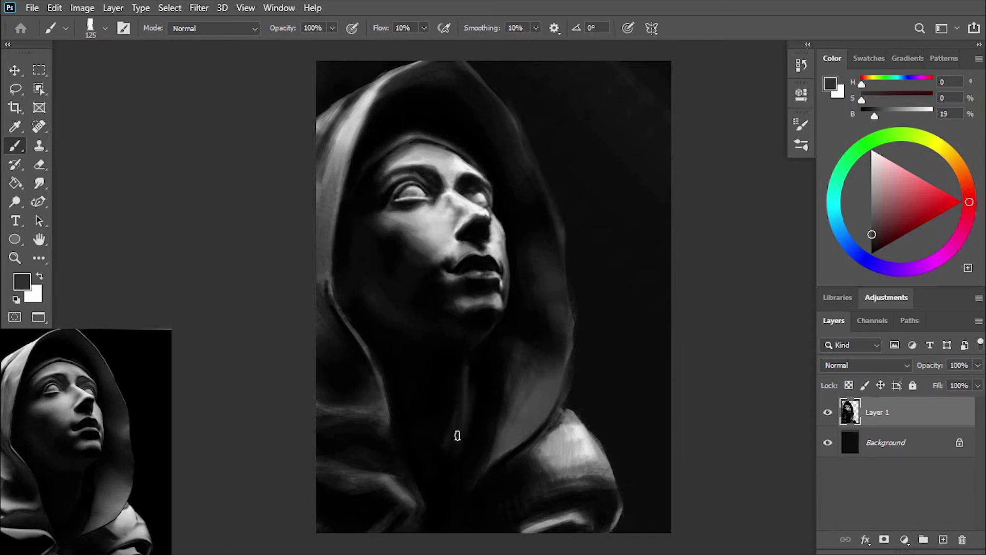
pyautogui.moveTo(468, 418); pyautogui.dragTo(437, 393)
pyautogui.press(']')
pyautogui.press(']')
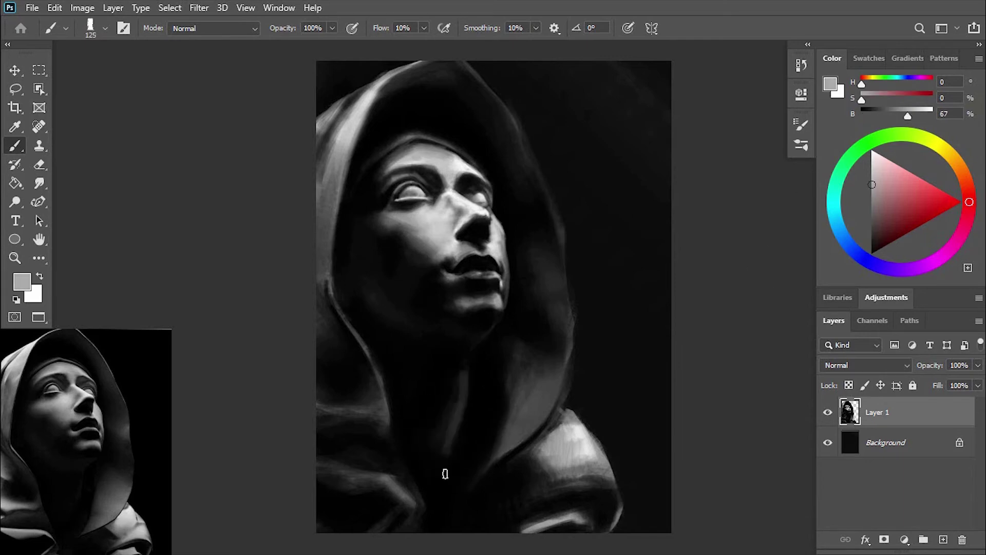
pyautogui.moveTo(444, 468)
pyautogui.mouseDown()
pyautogui.moveTo(451, 443)
pyautogui.moveTo(391, 514)
pyautogui.mouseUp()
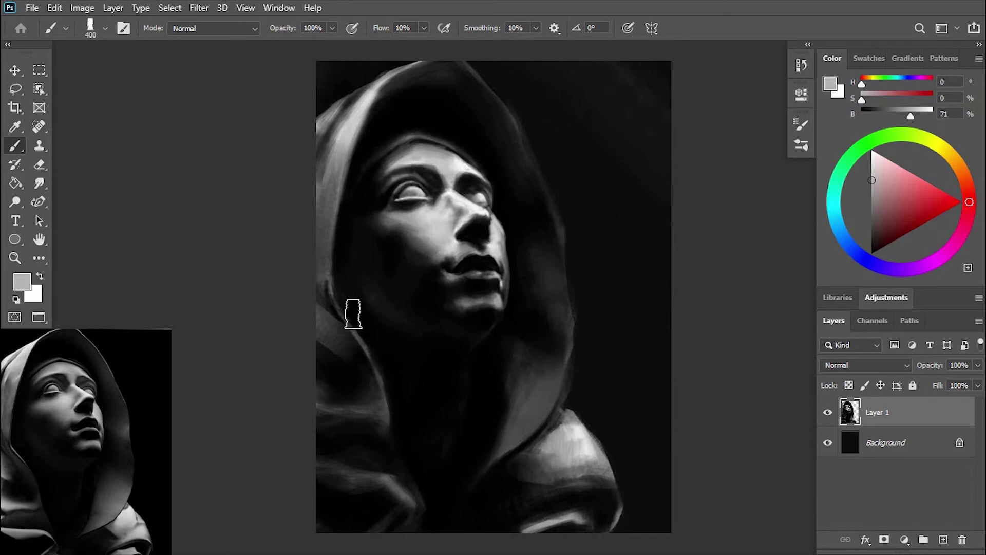
# Step: Glaze near-white at 2% flow along the hood's left edge, lower folds and right edge
pyautogui.press('[')
pyautogui.press('[')
pyautogui.press('[')
pyautogui.keyDown('alt'); pyautogui.click(335, 103); pyautogui.keyUp('alt')
pyautogui.press(']')
pyautogui.press(']')
pyautogui.press(']')
pyautogui.hotkey('shift', '0')
pyautogui.hotkey('shift', '2')
pyautogui.moveTo(360, 87)
pyautogui.mouseDown()
pyautogui.moveTo(324, 185)
pyautogui.moveTo(359, 374)
pyautogui.mouseUp()
pyautogui.moveTo(323, 462); pyautogui.dragTo(406, 513)
pyautogui.moveTo(525, 425)
pyautogui.mouseDown()
pyautogui.moveTo(534, 390)
pyautogui.moveTo(521, 257)
pyautogui.moveTo(537, 201)
pyautogui.mouseUp()
# Step: Add faint grey up the hood's right side, then darken the hood's top and right side in black
pyautogui.keyDown('alt'); pyautogui.click(508, 149); pyautogui.keyUp('alt')
pyautogui.moveTo(509, 150); pyautogui.dragTo(493, 127)
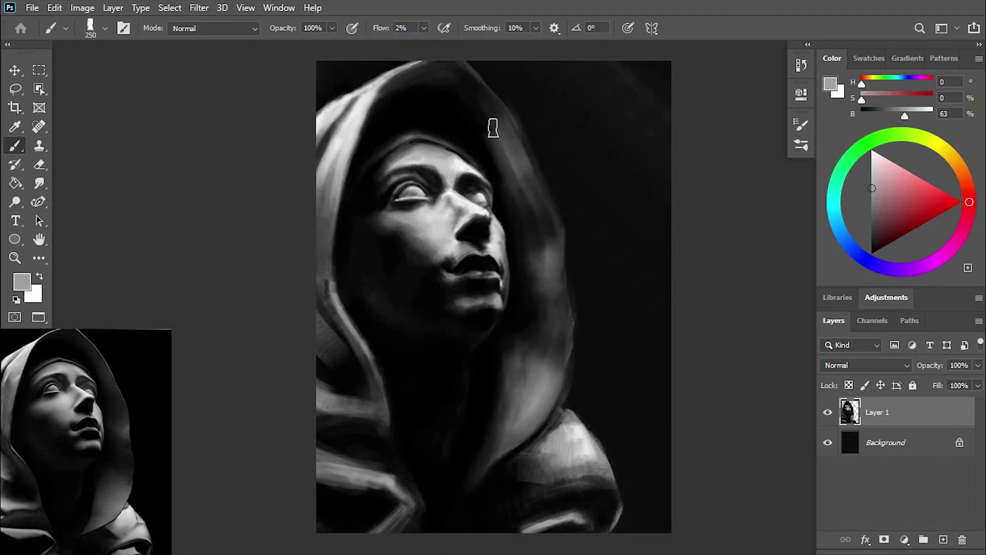
pyautogui.keyDown('alt'); pyautogui.click(411, 87); pyautogui.keyUp('alt')
pyautogui.press(']')
pyautogui.moveTo(423, 88)
pyautogui.mouseDown()
pyautogui.moveTo(499, 113)
pyautogui.moveTo(512, 185)
pyautogui.moveTo(536, 216)
pyautogui.mouseUp()
pyautogui.press('[')
pyautogui.press('[')
pyautogui.press('[')
pyautogui.hotkey('shift', '5')
pyautogui.keyDown('alt'); pyautogui.click(433, 176); pyautogui.keyUp('alt')
# Step: Zoom in and touch up the face shading with dark and mid grey tones
pyautogui.scroll(2, 414, 385)
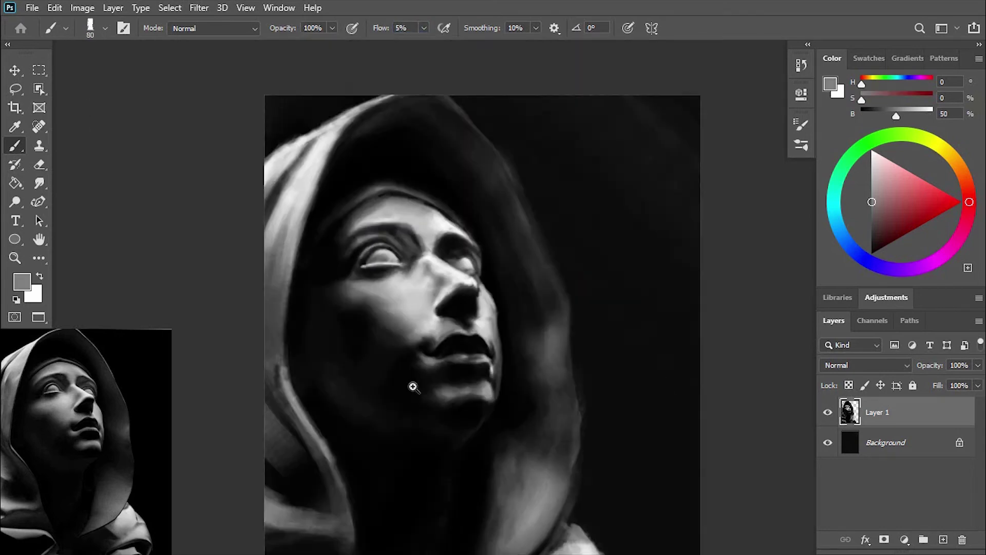
pyautogui.scroll(3, 457, 233)
pyautogui.press('d')
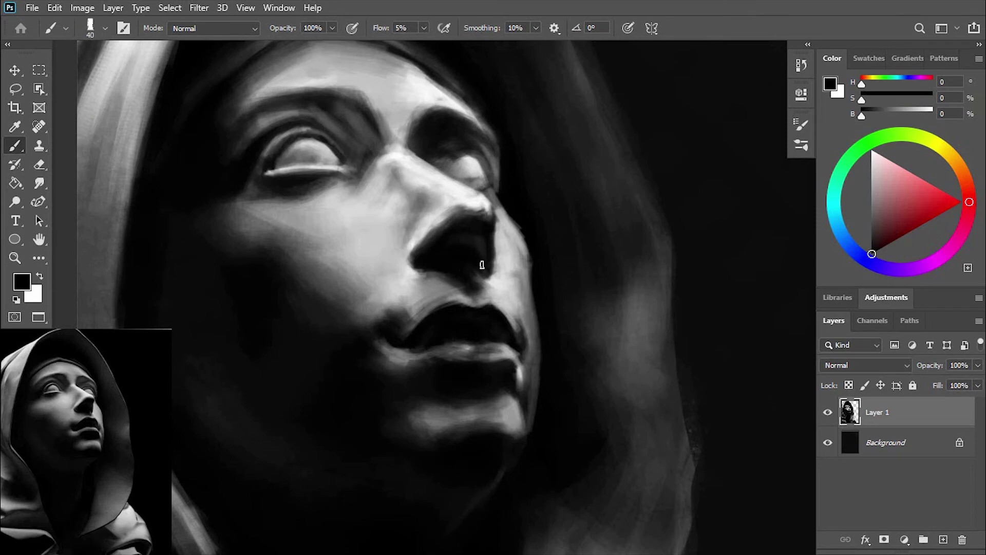
pyautogui.press('[')
pyautogui.press('[')
pyautogui.press('[')
pyautogui.click(877, 116)
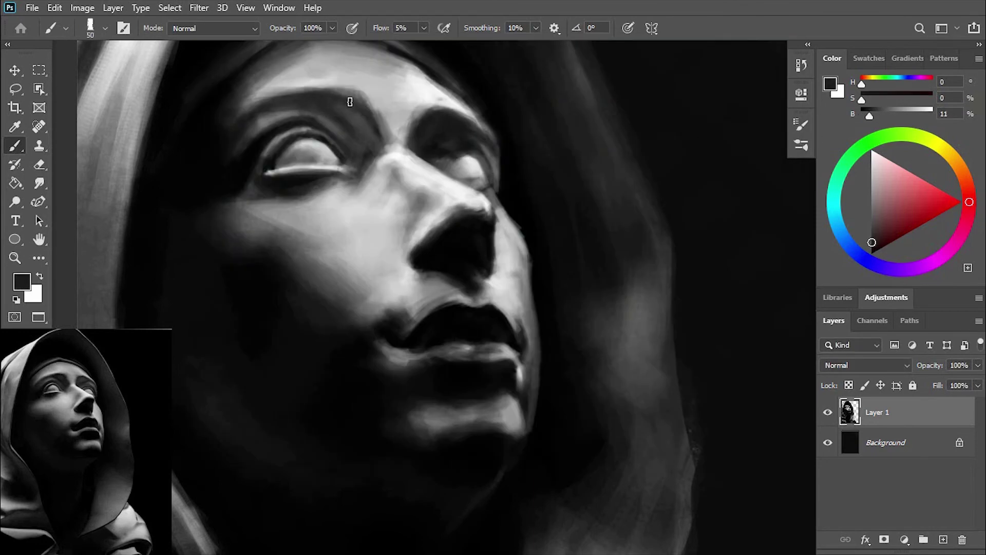
pyautogui.press(']')
pyautogui.press(']')
pyautogui.press(']')
pyautogui.keyDown('alt'); pyautogui.click(366, 104); pyautogui.keyUp('alt')
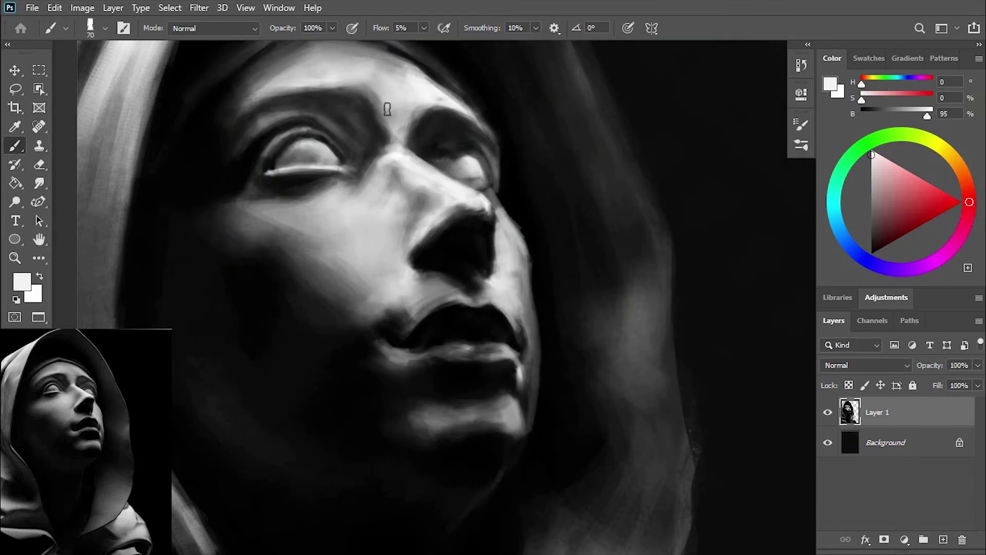
# Step: Touch up the mouth in black, then open Liquify on the whole painting
pyautogui.hotkey('ctrl', '0')
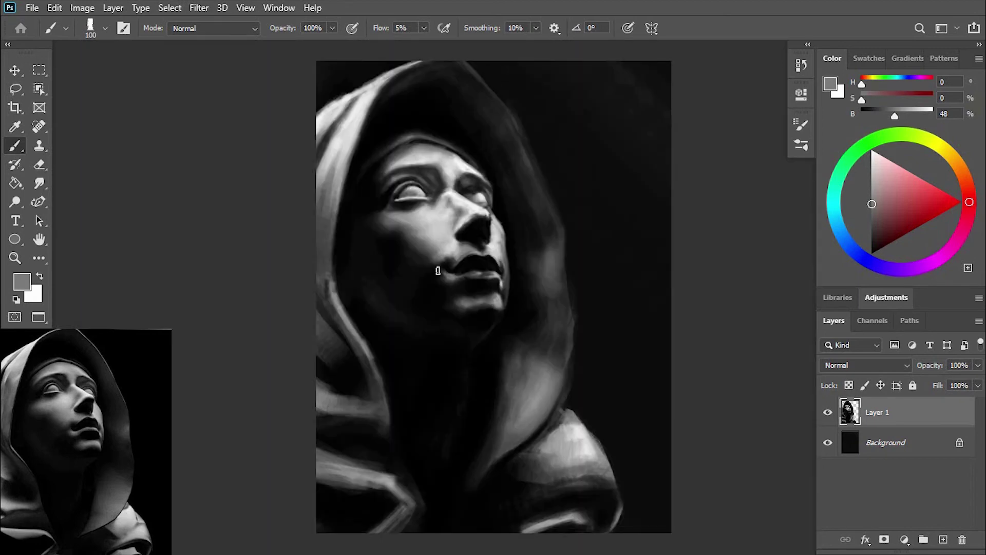
pyautogui.press('d')
pyautogui.press(']')
pyautogui.scroll(2, 438, 270)
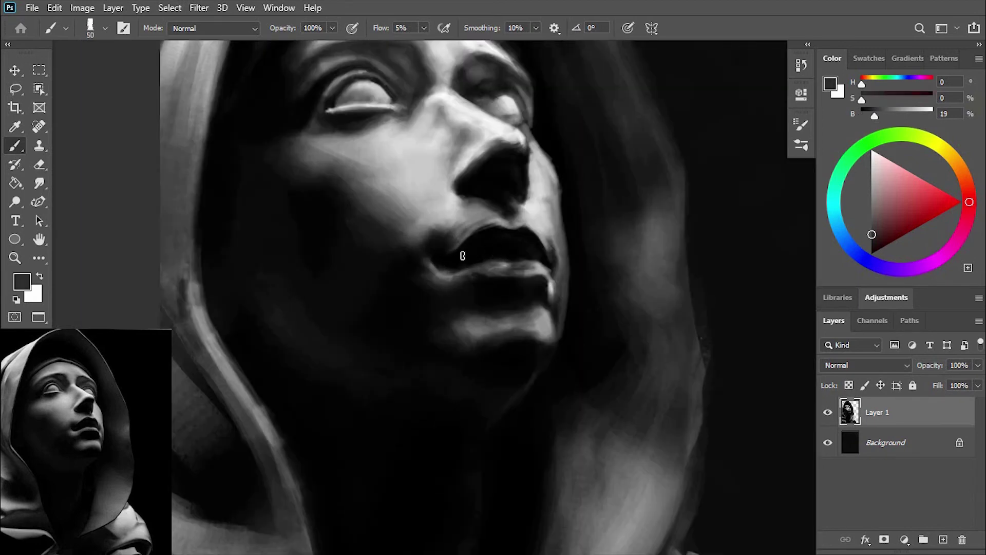
pyautogui.press('[')
pyautogui.press('[')
pyautogui.hotkey('ctrl', '0')
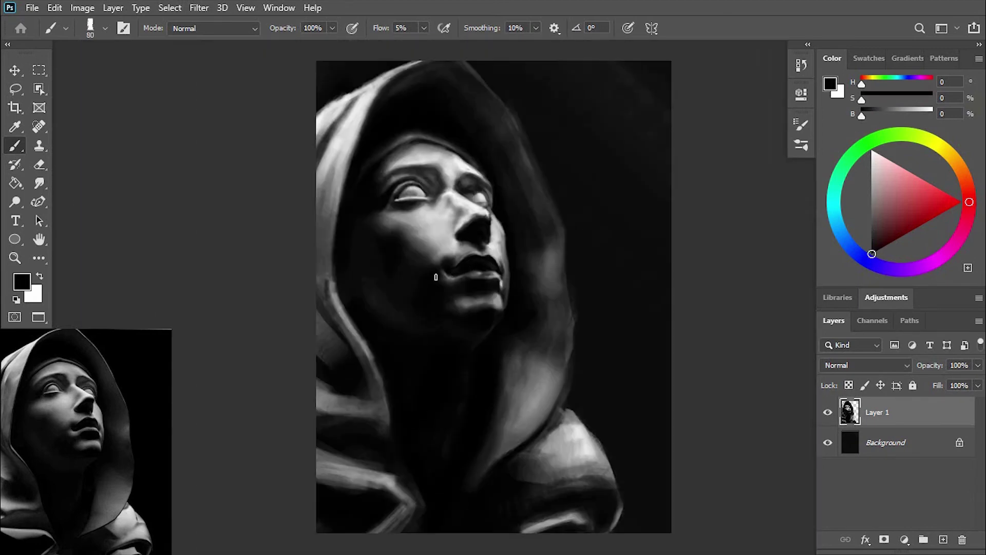
pyautogui.hotkey('shift', 'ctrl', 'x')
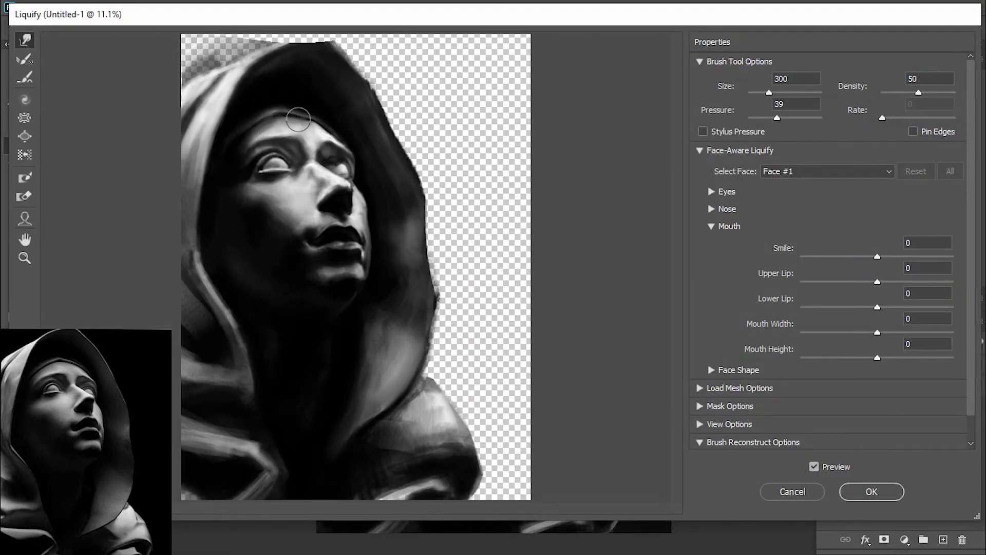
# Step: Apply the Liquify changes and crop a little off the top of the canvas
pyautogui.click(871, 491)
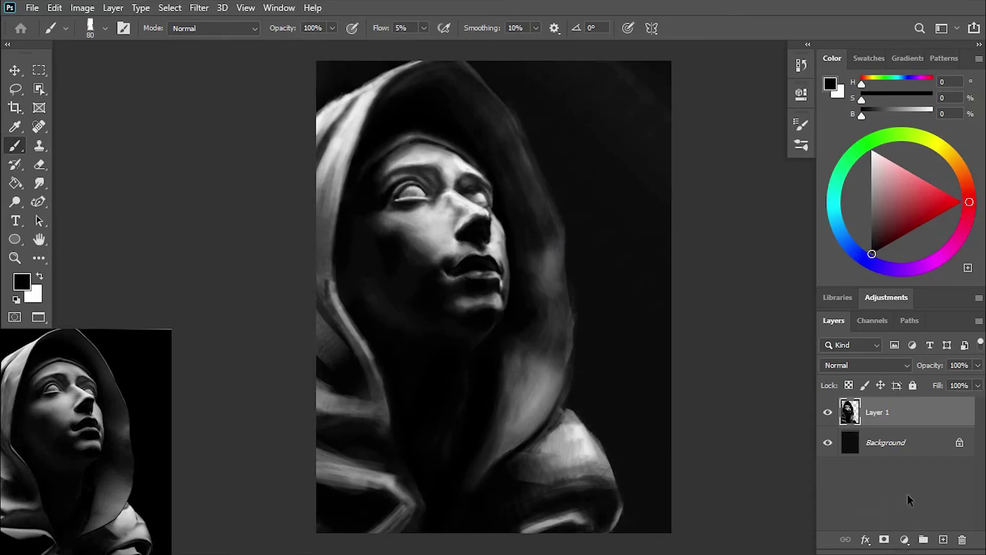
pyautogui.press('c')
pyautogui.moveTo(494, 55); pyautogui.dragTo(499, 71)
pyautogui.hotkey('shift', 'o')
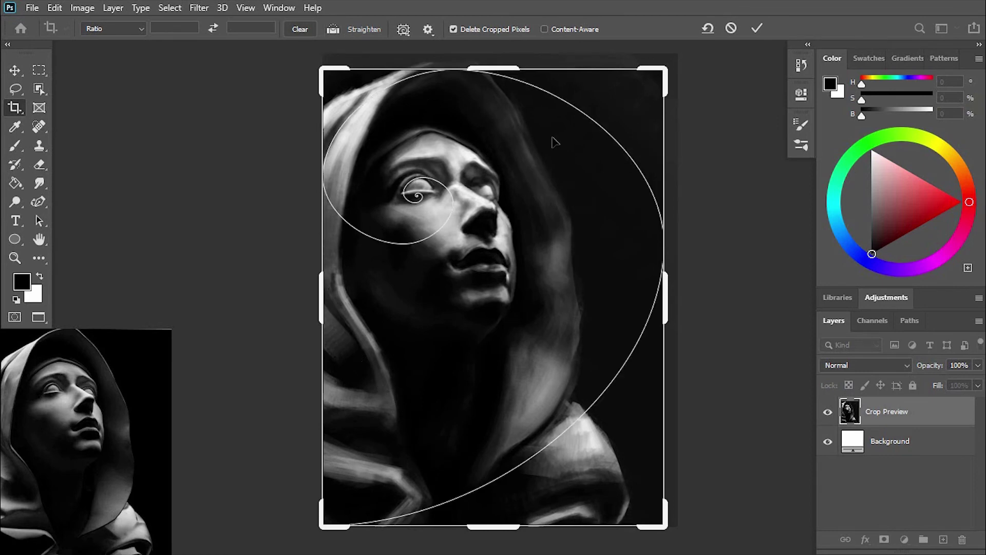
pyautogui.click(755, 30)
# Step: Erase the stray light strokes along the left and right hood edges
pyautogui.press('b')
pyautogui.press('e')
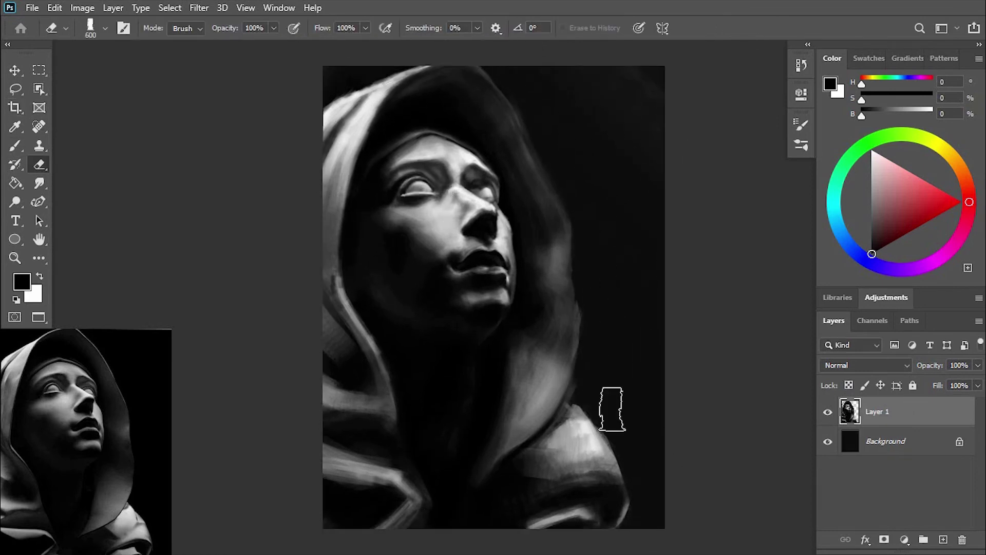
pyautogui.moveTo(345, 484); pyautogui.dragTo(315, 145)
pyautogui.moveTo(534, 349); pyautogui.dragTo(544, 406)
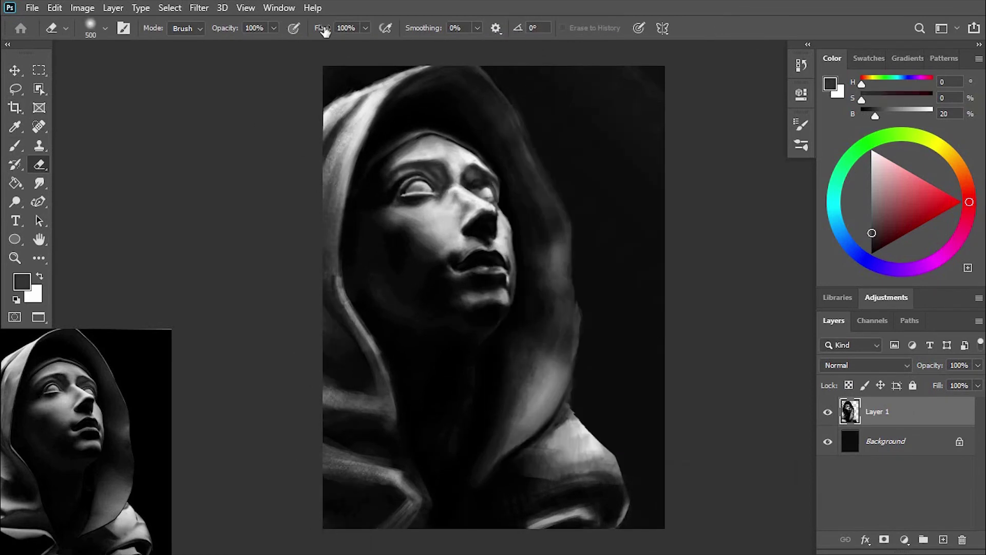
pyautogui.moveTo(529, 129); pyautogui.dragTo(542, 202)
# Step: Return to the Brush on Layer 1, pick a light grey, enlarge the brush and sample black
pyautogui.hotkey('alt', '[')
pyautogui.press('d')
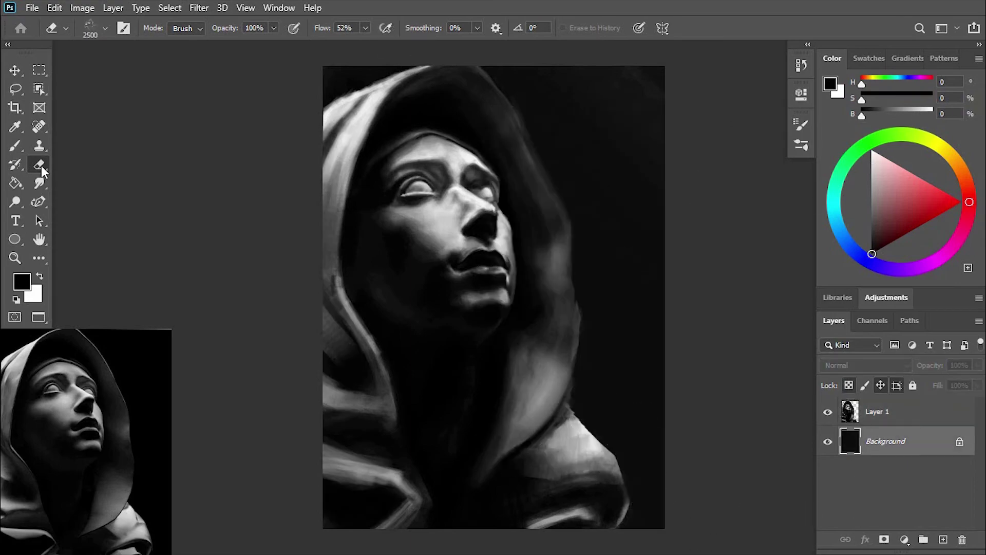
pyautogui.press('b')
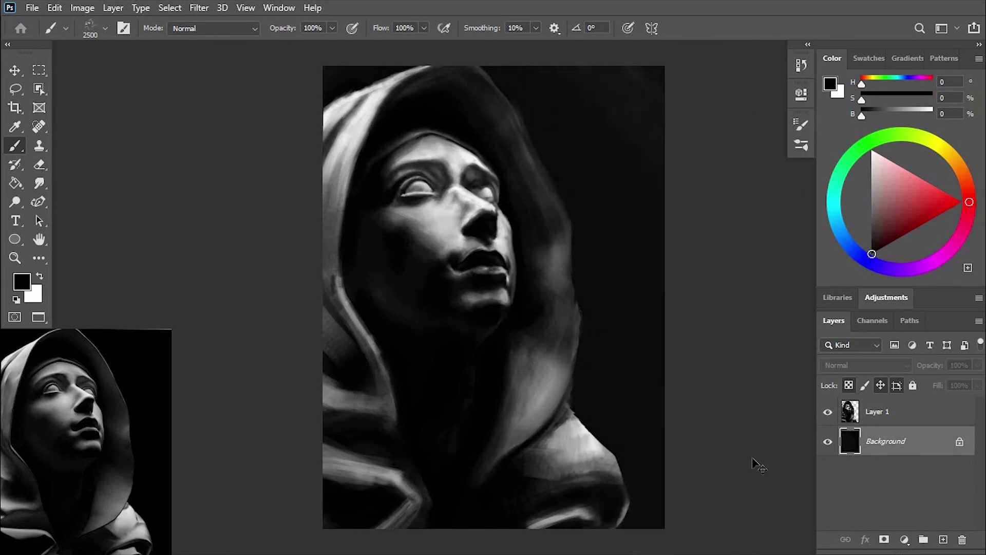
pyautogui.hotkey('alt', ']')
pyautogui.keyDown('alt'); pyautogui.click(545, 375); pyautogui.keyUp('alt')
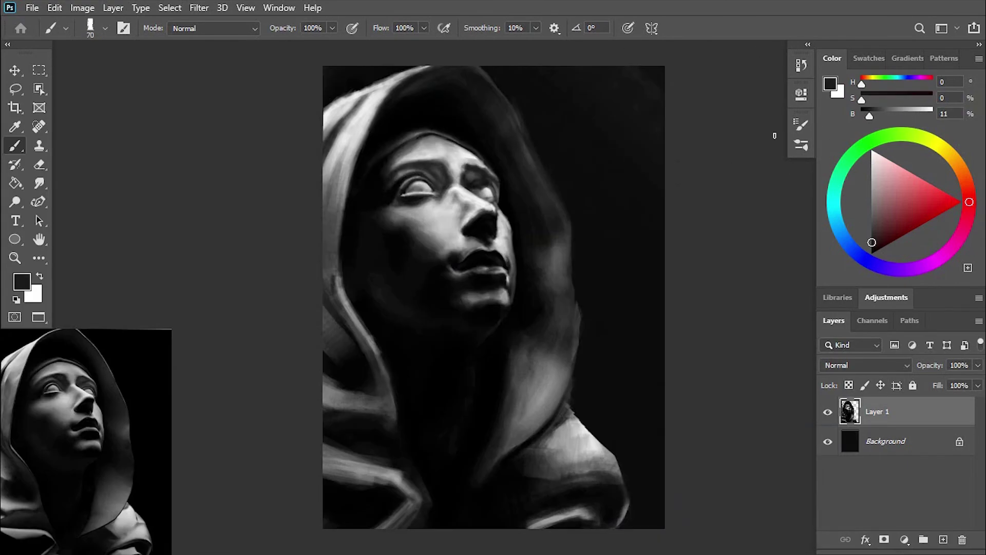
pyautogui.press(']')
pyautogui.press(']')
pyautogui.press(']')
pyautogui.keyDown('alt'); pyautogui.click(453, 121); pyautogui.keyUp('alt')
# Step: Sample mid and lighter greys from the face and darken the grey paint colour
pyautogui.keyDown('alt'); pyautogui.click(475, 174); pyautogui.keyUp('alt')
pyautogui.press('[')
pyautogui.press('[')
pyautogui.press('[')
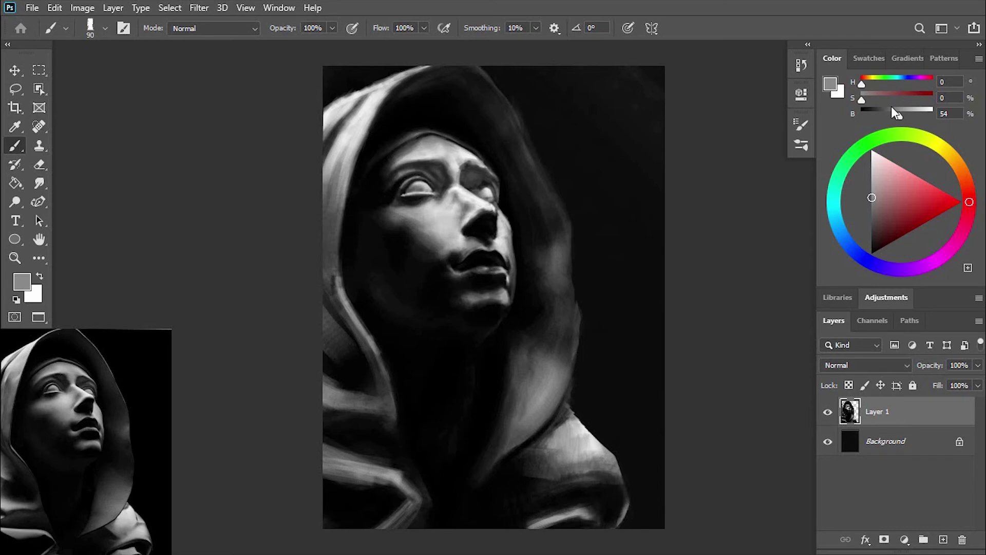
pyautogui.press('[')
pyautogui.press('[')
pyautogui.press('[')
pyautogui.keyDown('alt'); pyautogui.click(482, 163); pyautogui.keyUp('alt')
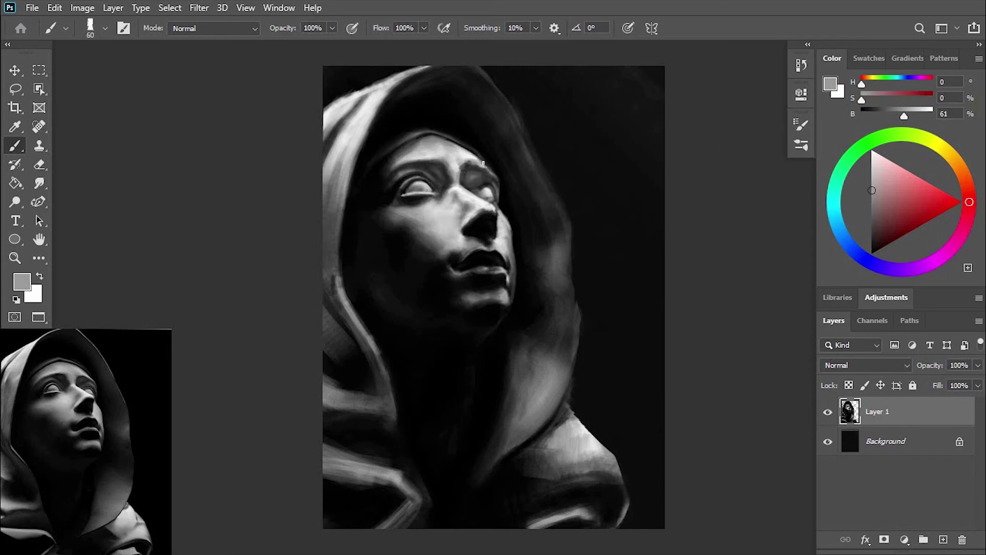
pyautogui.press(']')
pyautogui.moveTo(905, 110); pyautogui.dragTo(898, 112)
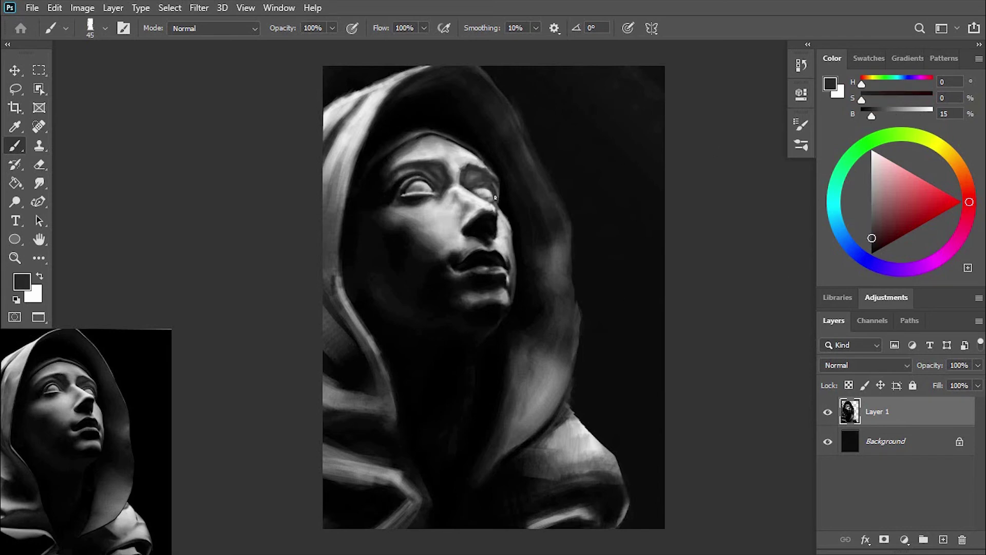
# Step: Save the painting on this computer as 'statue portrait'
pyautogui.hotkey('ctrl', 's')
pyautogui.click(584, 392)
pyautogui.write('statue portrait')
pyautogui.press('Return')
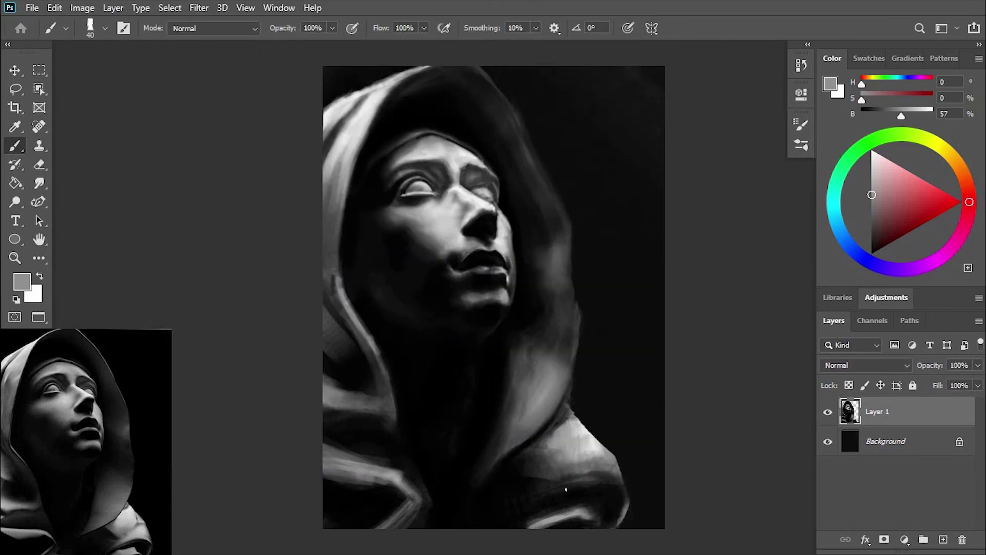
# Step: Shade around the right eye and brow, smooth the upper brow and add a highlight beside the eye
pyautogui.scroll(2, 469, 200)
pyautogui.press(']')
pyautogui.keyDown('alt'); pyautogui.click(526, 200); pyautogui.keyUp('alt')
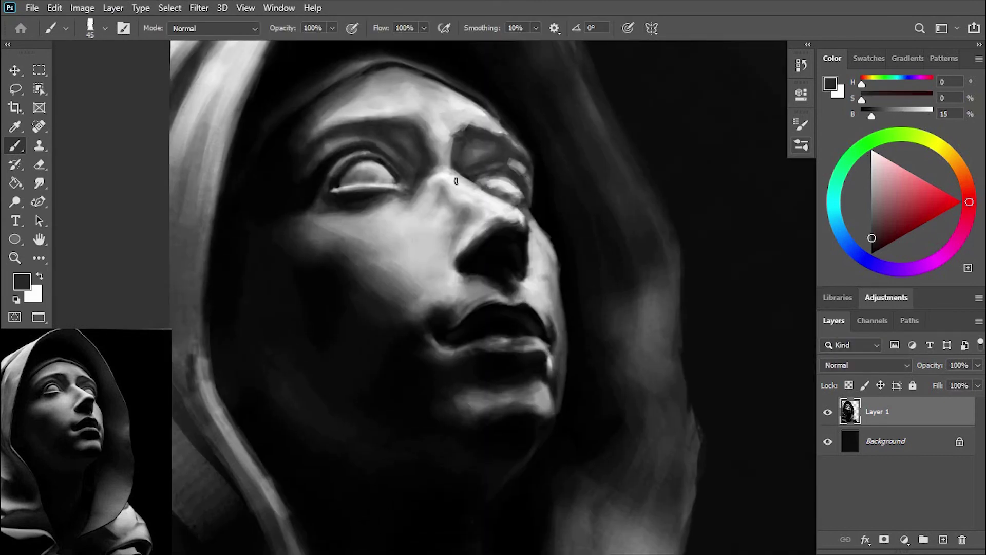
pyautogui.moveTo(456, 181)
pyautogui.mouseDown()
pyautogui.moveTo(513, 164)
pyautogui.moveTo(488, 150)
pyautogui.moveTo(513, 139)
pyautogui.mouseUp()
pyautogui.press('[')
pyautogui.press('[')
pyautogui.press('[')
pyautogui.keyDown('alt'); pyautogui.click(499, 132); pyautogui.keyUp('alt')
pyautogui.press(']')
pyautogui.press(']')
pyautogui.press(']')
pyautogui.keyDown('alt'); pyautogui.click(526, 179); pyautogui.keyUp('alt')
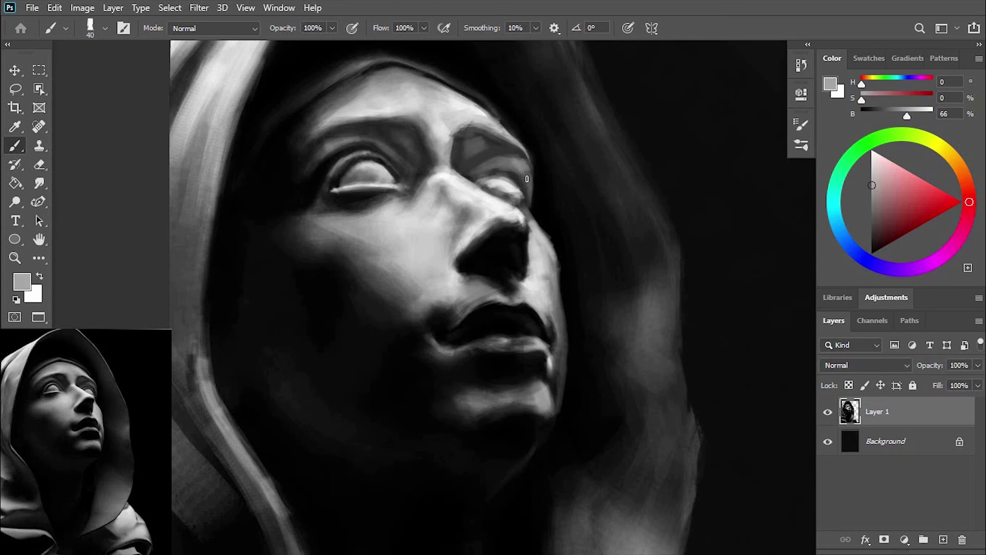
pyautogui.keyDown('alt'); pyautogui.click(511, 184); pyautogui.keyUp('alt')
pyautogui.moveTo(519, 182)
pyautogui.mouseDown()
pyautogui.moveTo(497, 192)
pyautogui.moveTo(489, 141)
pyautogui.mouseUp()
# Step: Paint near-black strokes to darken the brow and upper right eye
pyautogui.keyDown('alt'); pyautogui.click(484, 160); pyautogui.keyUp('alt')
pyautogui.press(']')
pyautogui.press(']')
pyautogui.press(']')
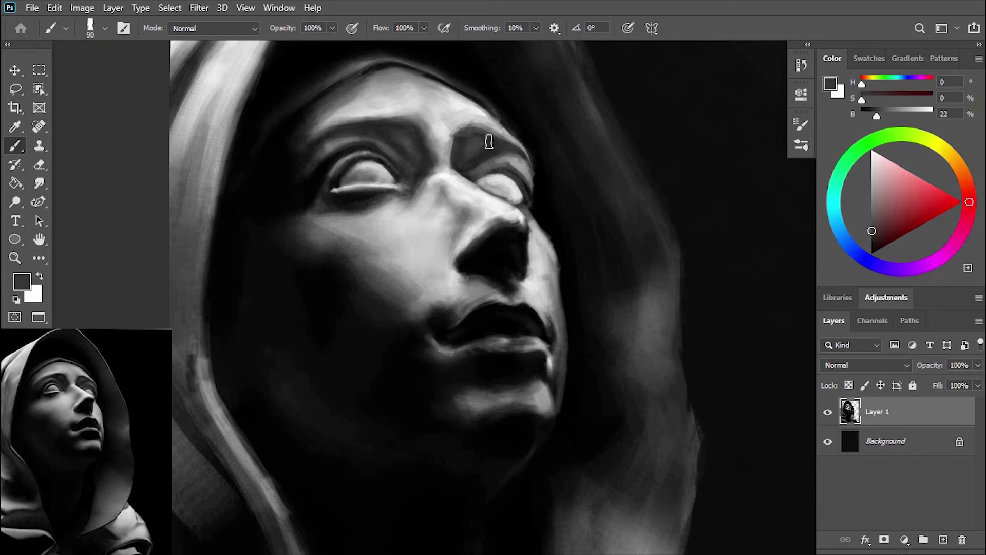
pyautogui.press('[')
pyautogui.press('[')
pyautogui.press('[')
pyautogui.scroll(2, 554, 269)
pyautogui.scroll(-1, 478, 198)
pyautogui.keyDown('alt'); pyautogui.click(478, 198); pyautogui.keyUp('alt')
pyautogui.moveTo(477, 198)
pyautogui.mouseDown()
pyautogui.moveTo(458, 209)
pyautogui.moveTo(514, 218)
pyautogui.mouseUp()
pyautogui.press('[')
pyautogui.press('[')
pyautogui.keyDown('alt'); pyautogui.click(484, 234); pyautogui.keyUp('alt')
# Step: Blend soft light strokes near the brow at low flow, sampling near-black and light greys
pyautogui.keyDown('alt'); pyautogui.click(455, 195); pyautogui.keyUp('alt')
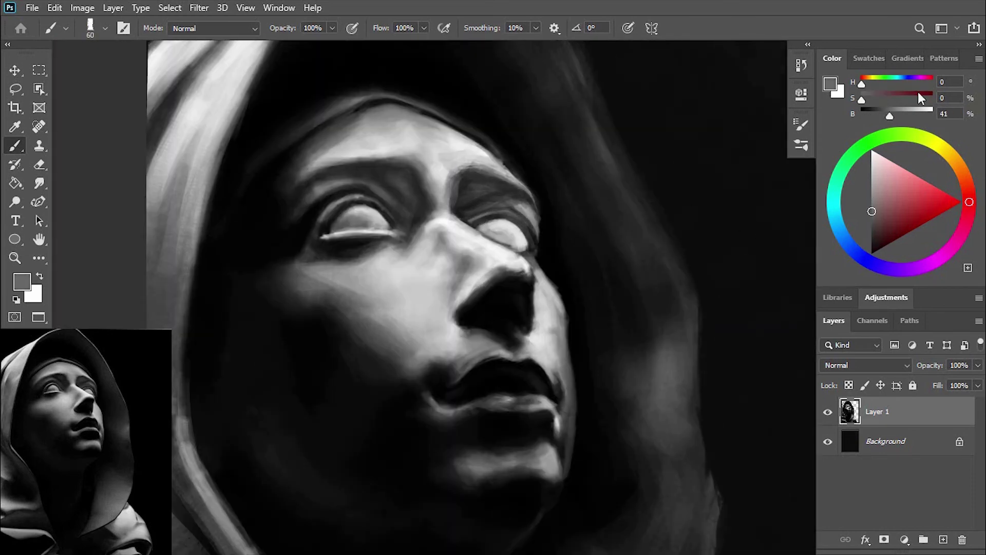
pyautogui.hotkey('shift', '1')
pyautogui.press(']')
pyautogui.press(']')
pyautogui.press(']')
pyautogui.keyDown('alt'); pyautogui.click(488, 200); pyautogui.keyUp('alt')
pyautogui.moveTo(508, 185); pyautogui.dragTo(469, 201)
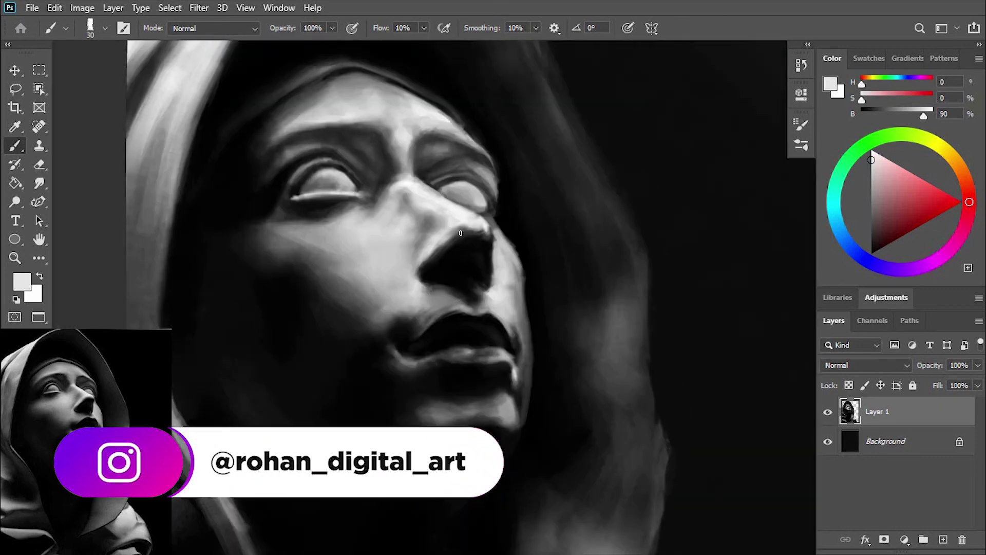
pyautogui.keyDown('alt'); pyautogui.click(489, 200); pyautogui.keyUp('alt')
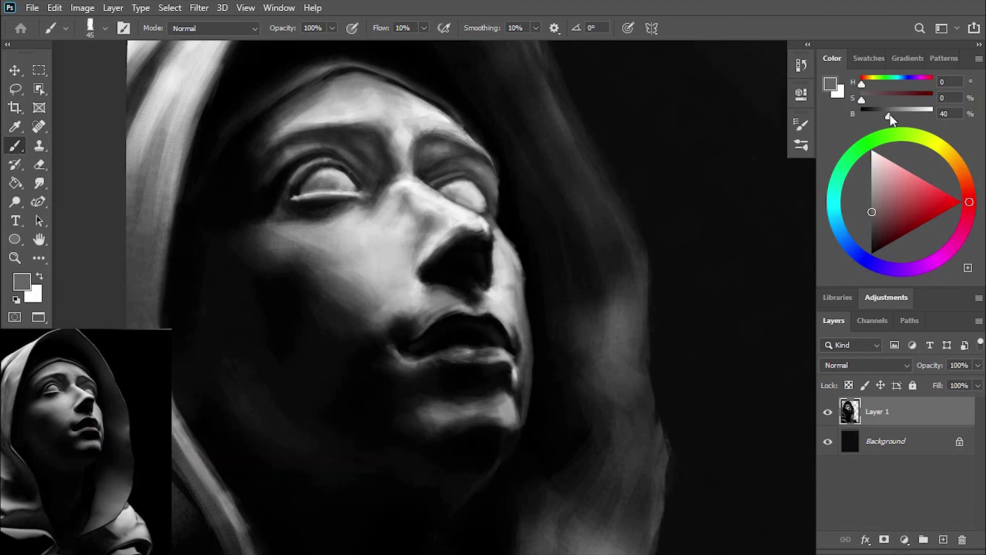
pyautogui.keyDown('alt'); pyautogui.click(486, 167); pyautogui.keyUp('alt')
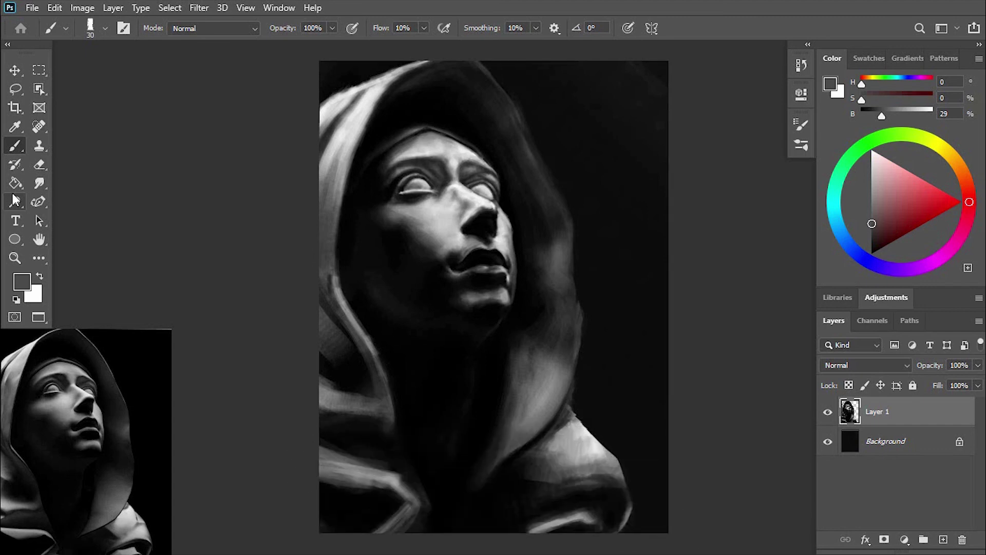
# Step: Add a faint stroke along the hood top and tone down the neck highlight with darker grey
pyautogui.keyDown('alt'); pyautogui.click(492, 189); pyautogui.keyUp('alt')
pyautogui.press(']')
pyautogui.press(']')
pyautogui.press(']')
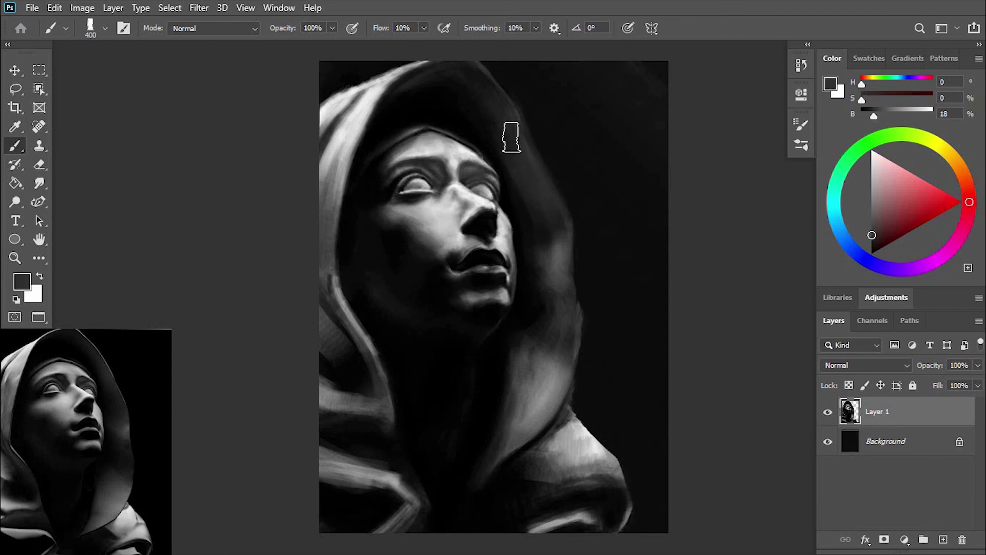
pyautogui.moveTo(446, 72); pyautogui.dragTo(488, 131)
pyautogui.press(']')
pyautogui.press(']')
pyautogui.press(']')
pyautogui.moveTo(524, 340); pyautogui.dragTo(514, 426)
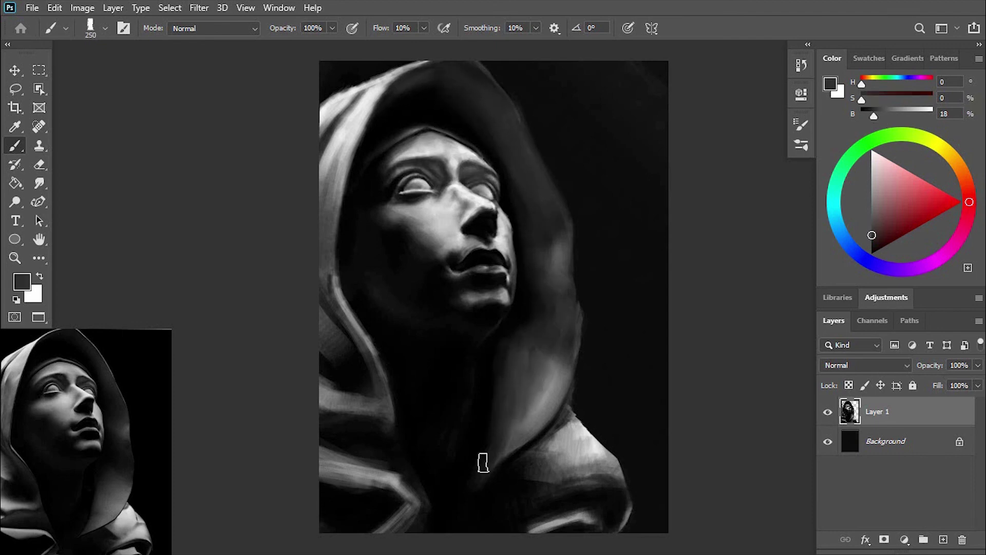
# Step: Darken the neck beside the jaw and the hood edge right of the face in black
pyautogui.keyDown('alt'); pyautogui.click(436, 380); pyautogui.keyUp('alt')
pyautogui.press(']')
pyautogui.press(']')
pyautogui.moveTo(525, 316); pyautogui.dragTo(496, 342)
pyautogui.press('[')
pyautogui.press('[')
pyautogui.press('[')
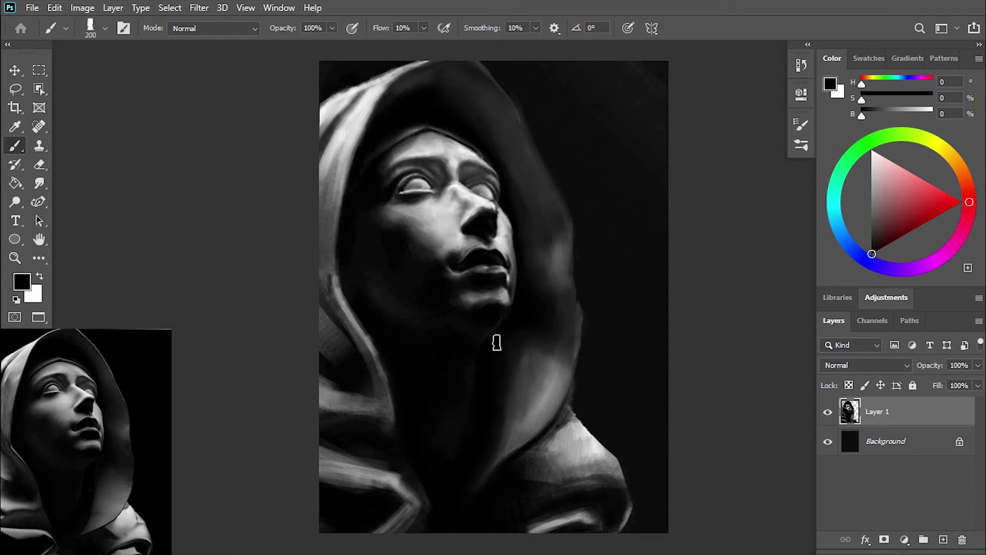
pyautogui.moveTo(557, 355); pyautogui.dragTo(478, 106)
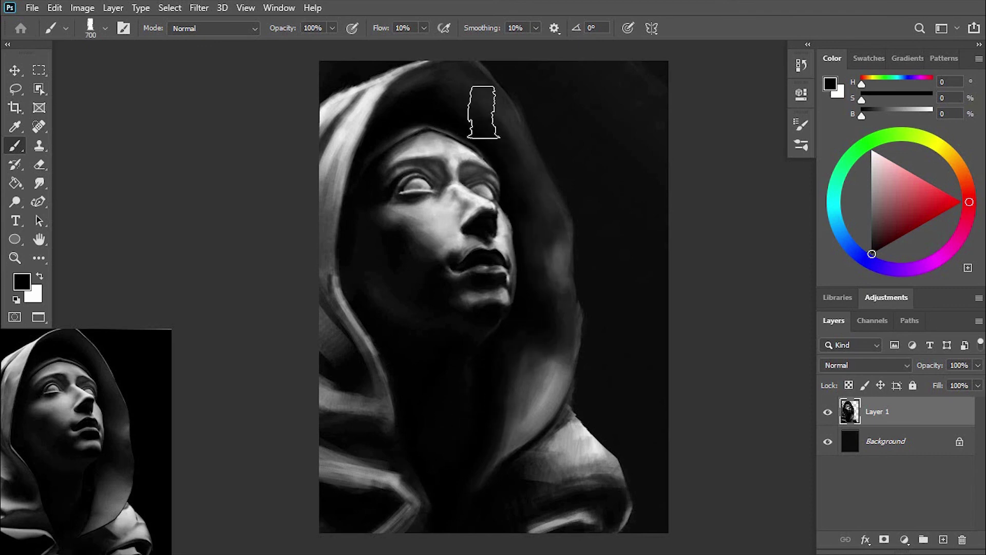
# Step: Repaint the lower and lower-left drapery folds with a dark grey sampled from the drapery
pyautogui.keyDown('alt'); pyautogui.click(489, 117); pyautogui.keyUp('alt')
pyautogui.press('[')
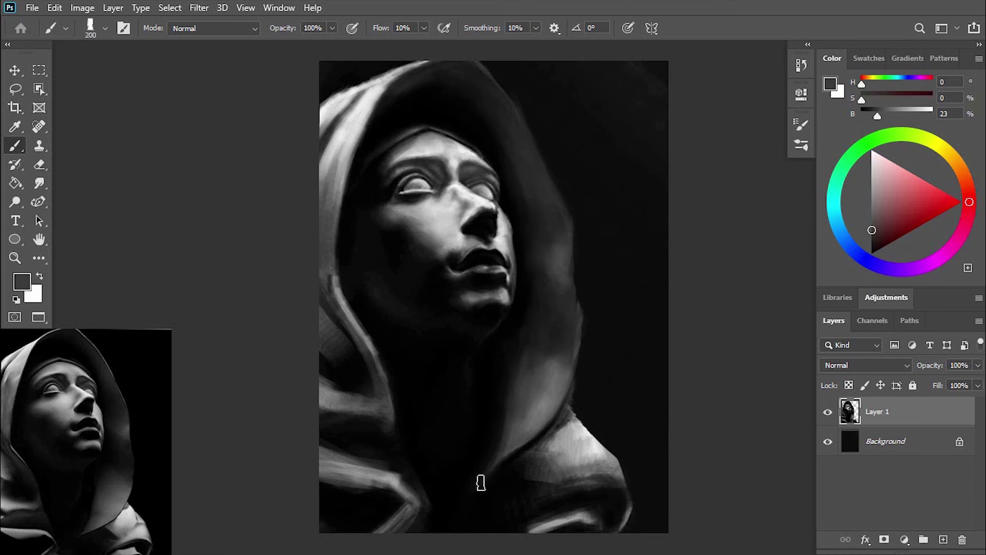
pyautogui.moveTo(405, 521); pyautogui.dragTo(321, 452)
pyautogui.moveTo(304, 404)
pyautogui.mouseDown()
pyautogui.moveTo(583, 435)
pyautogui.moveTo(568, 346)
pyautogui.mouseUp()
# Step: Repaint and soften the hood's right edge with a sampled mid-grey using a smaller brush
pyautogui.press('[')
pyautogui.press('[')
pyautogui.press('[')
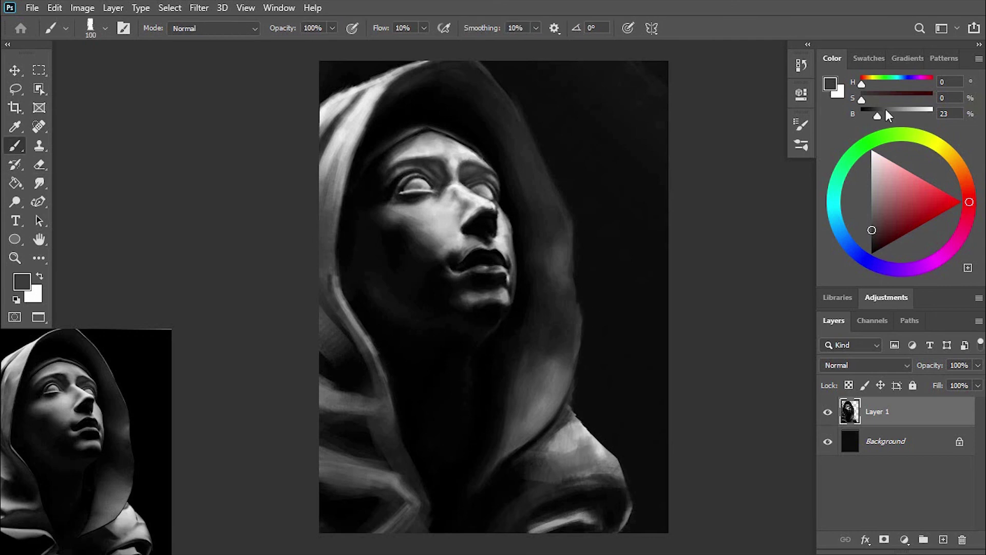
pyautogui.keyDown('alt'); pyautogui.click(524, 128); pyautogui.keyUp('alt')
pyautogui.moveTo(493, 72); pyautogui.dragTo(524, 128)
pyautogui.press('[')
pyautogui.press('[')
pyautogui.press('[')
pyautogui.moveTo(462, 64)
pyautogui.mouseDown()
pyautogui.moveTo(567, 219)
pyautogui.moveTo(578, 311)
pyautogui.mouseUp()
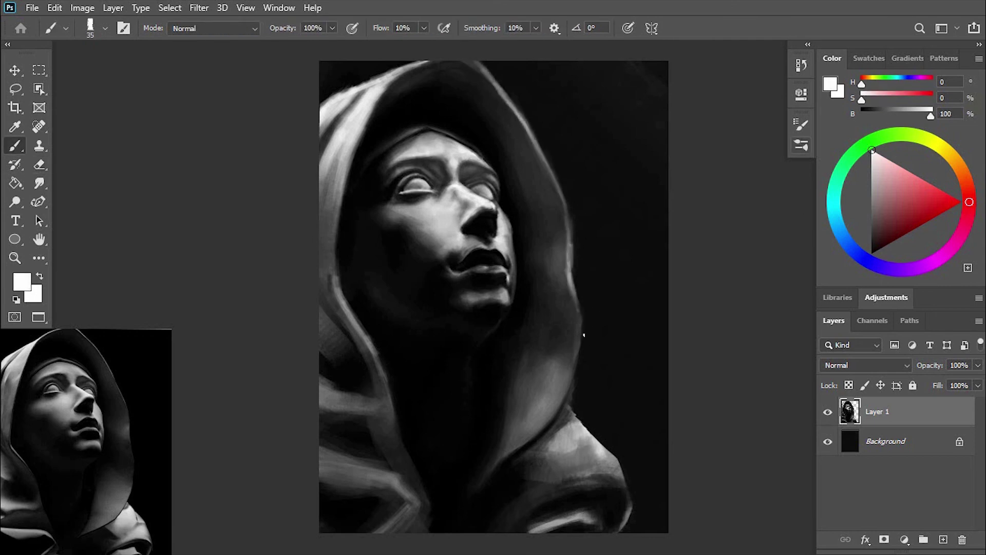
# Step: Darken and soften the bottom and lower-left drapery folds with a large black brush
pyautogui.keyDown('alt'); pyautogui.click(609, 180); pyautogui.keyUp('alt')
pyautogui.press(']')
pyautogui.press(']')
pyautogui.press(']')
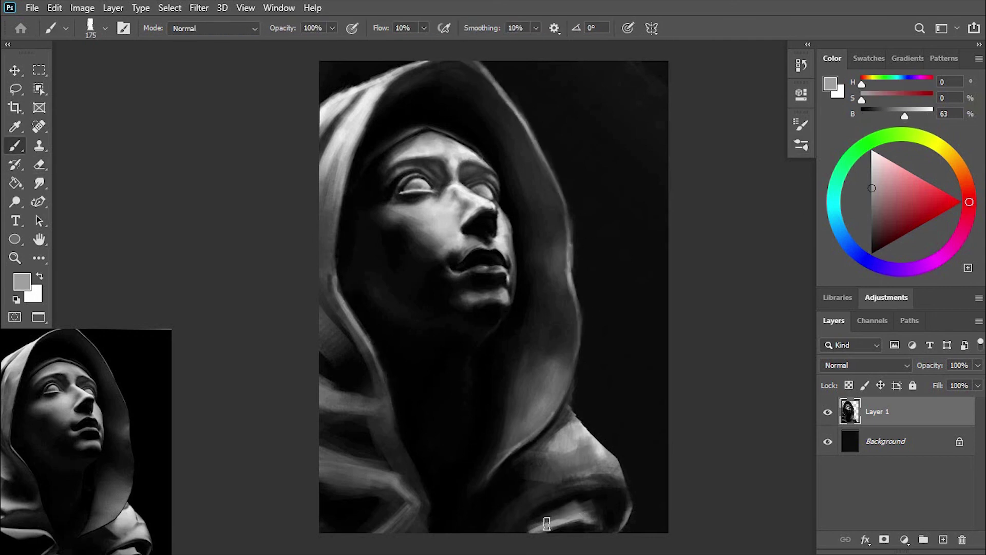
pyautogui.moveTo(469, 517)
pyautogui.mouseDown()
pyautogui.moveTo(572, 501)
pyautogui.moveTo(390, 513)
pyautogui.moveTo(303, 378)
pyautogui.moveTo(330, 519)
pyautogui.moveTo(410, 539)
pyautogui.mouseUp()
pyautogui.press('[')
pyautogui.press('[')
pyautogui.press('[')
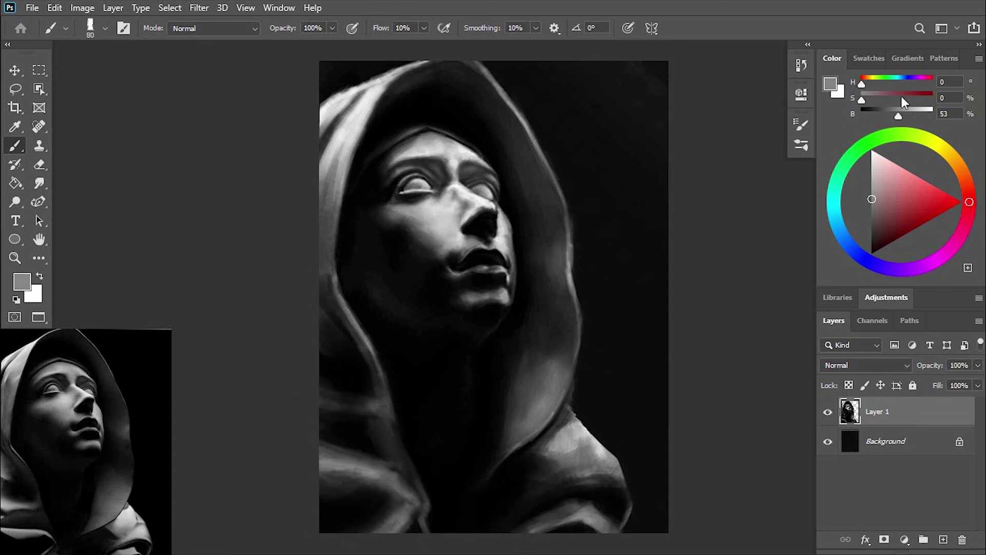
pyautogui.moveTo(374, 495); pyautogui.dragTo(517, 456)
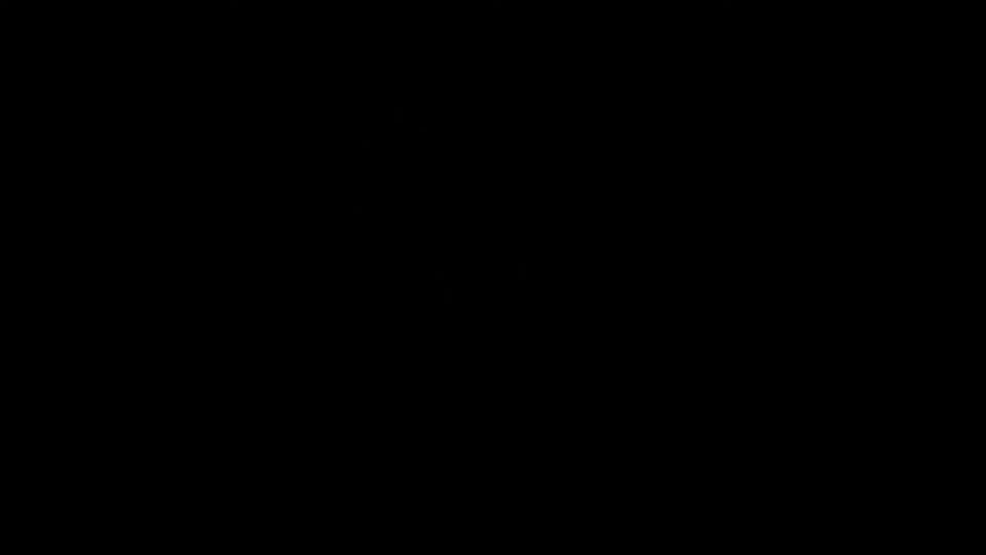